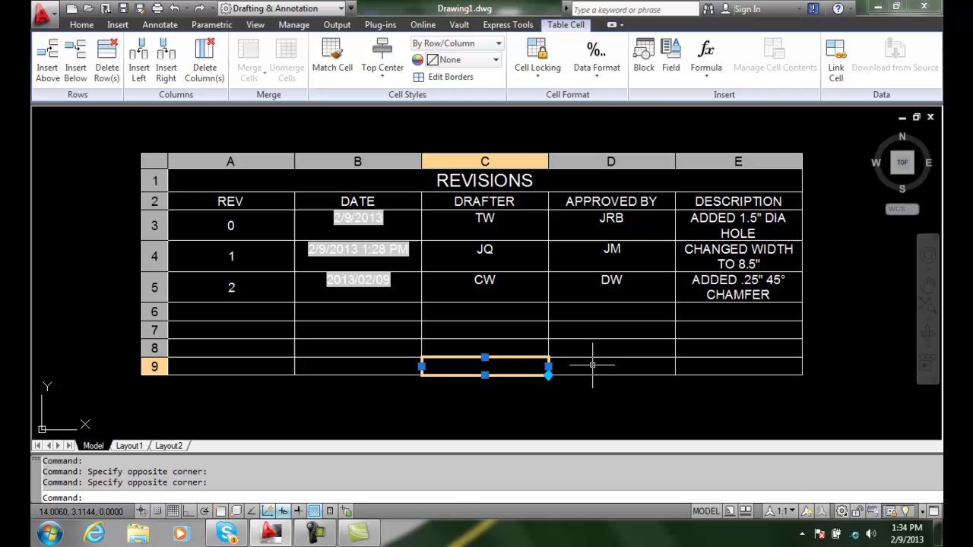
# - Insert a column right of DRAFTER and give it the header CHECKED BY
pyautogui.press('Escape')
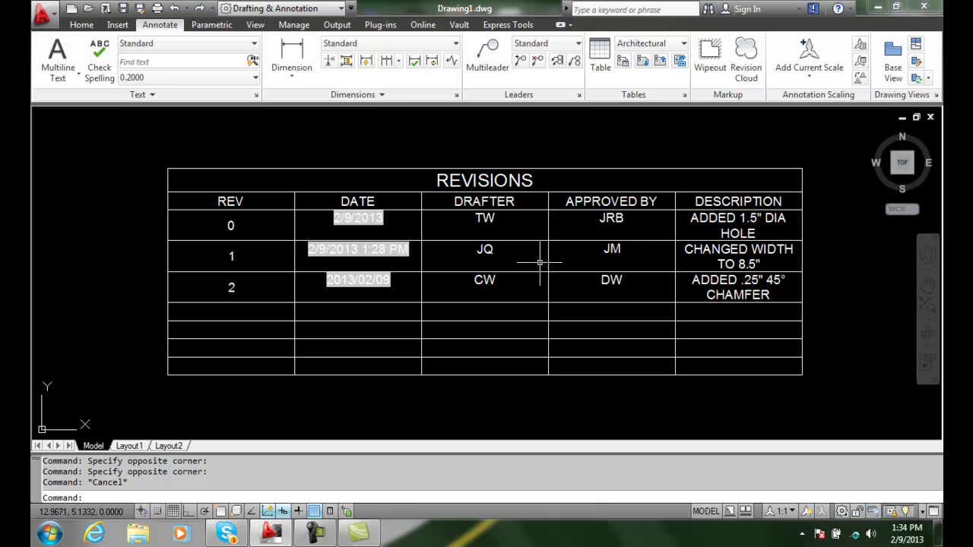
pyautogui.click(504, 199)
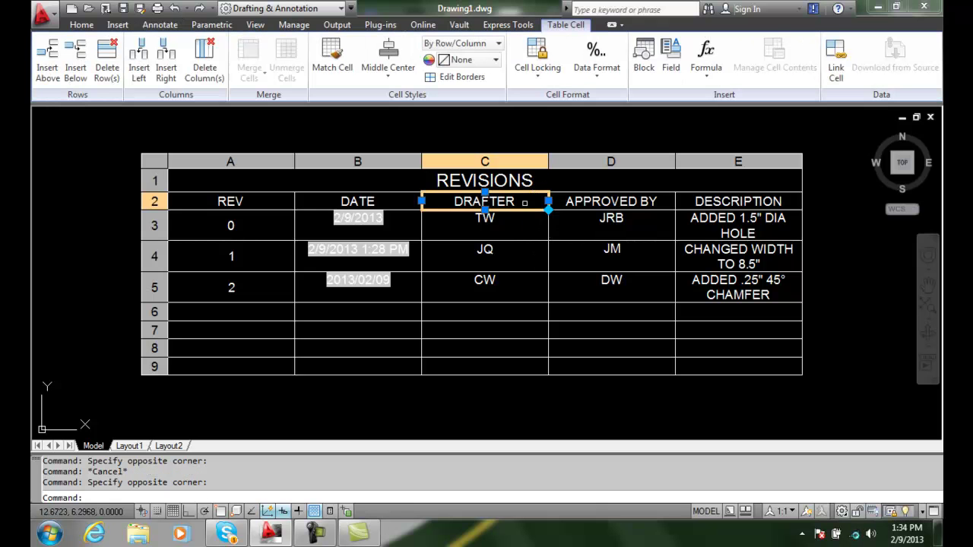
pyautogui.click(532, 161)
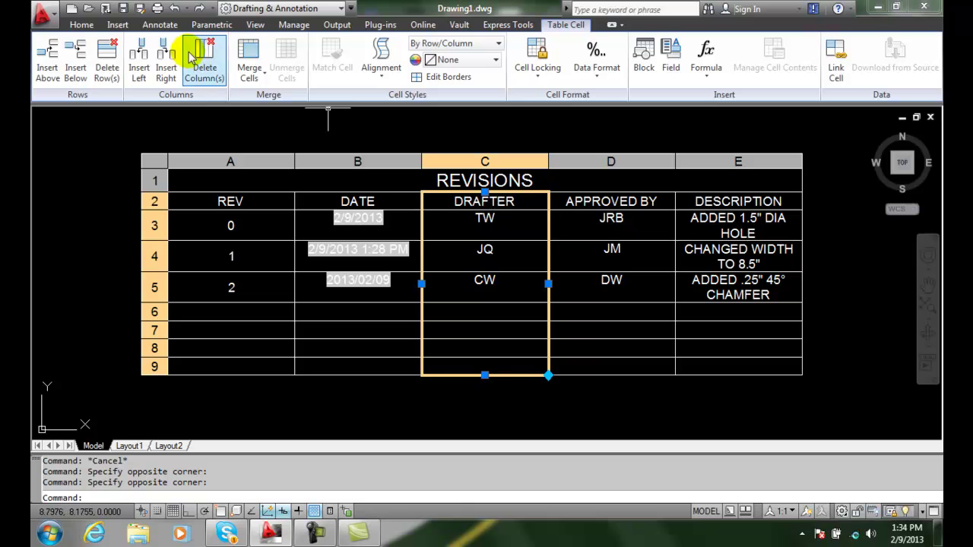
pyautogui.click(167, 71)
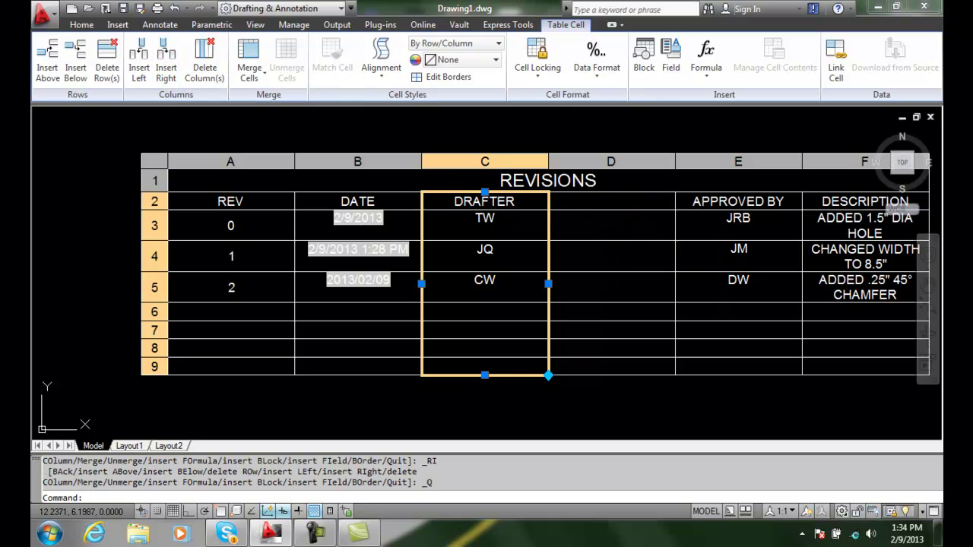
pyautogui.click(580, 201)
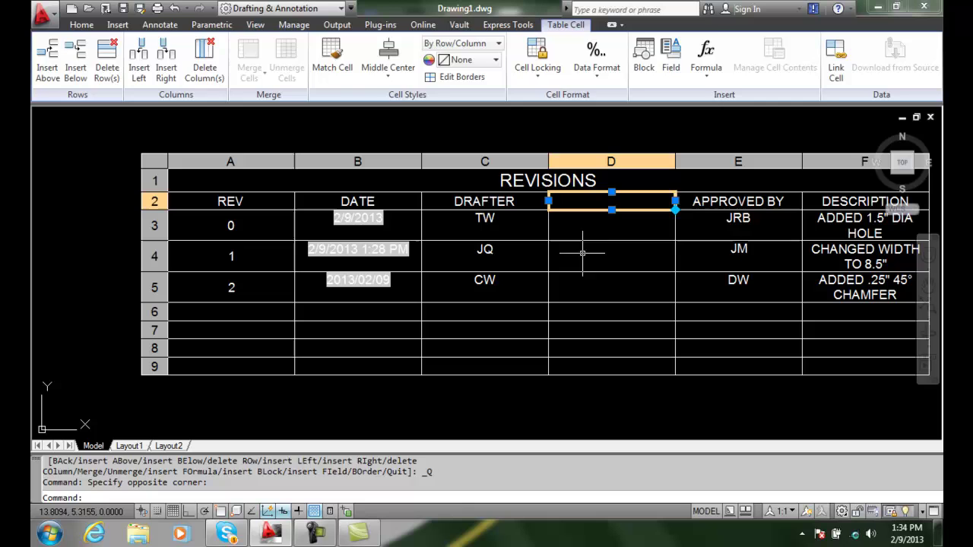
pyautogui.write('c')
pyautogui.press('BackSpace')
pyautogui.press('capslock')
pyautogui.write('C')
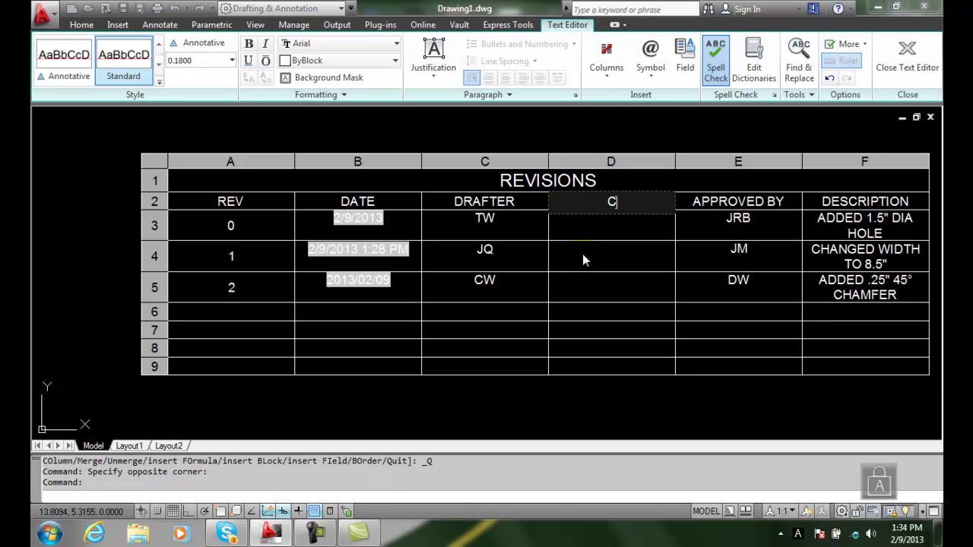
pyautogui.write('HECKED BY')
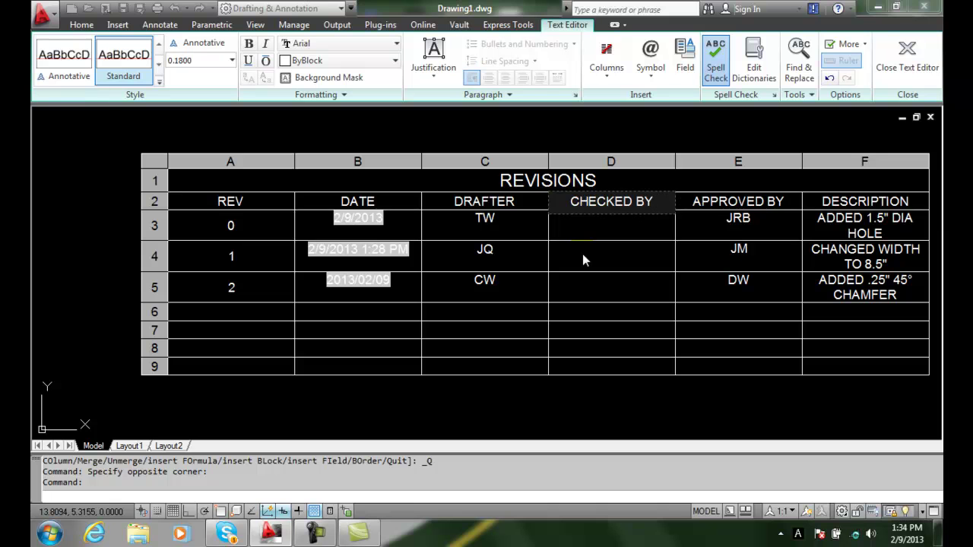
pyautogui.press('Escape')
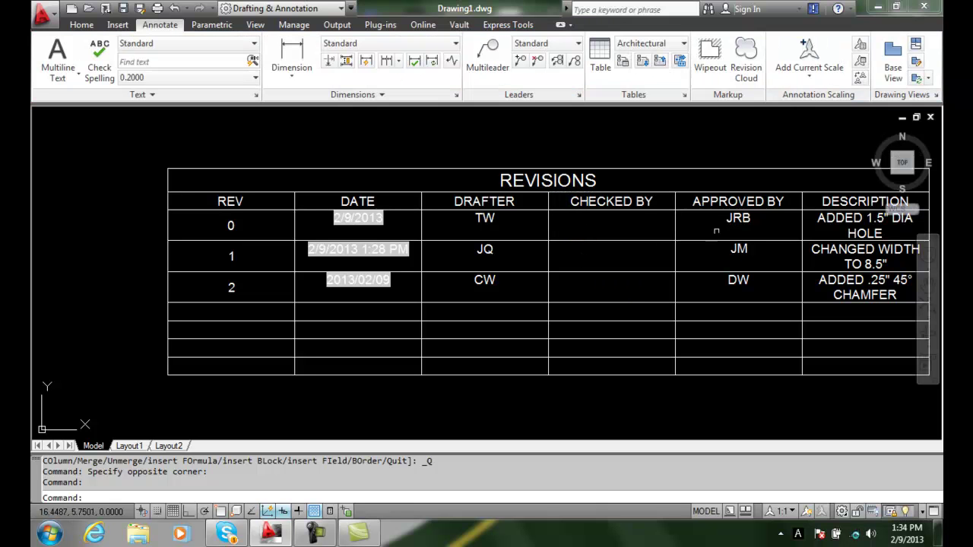
# - Insert a blank column to the right of APPROVED BY
pyautogui.click(786, 201)
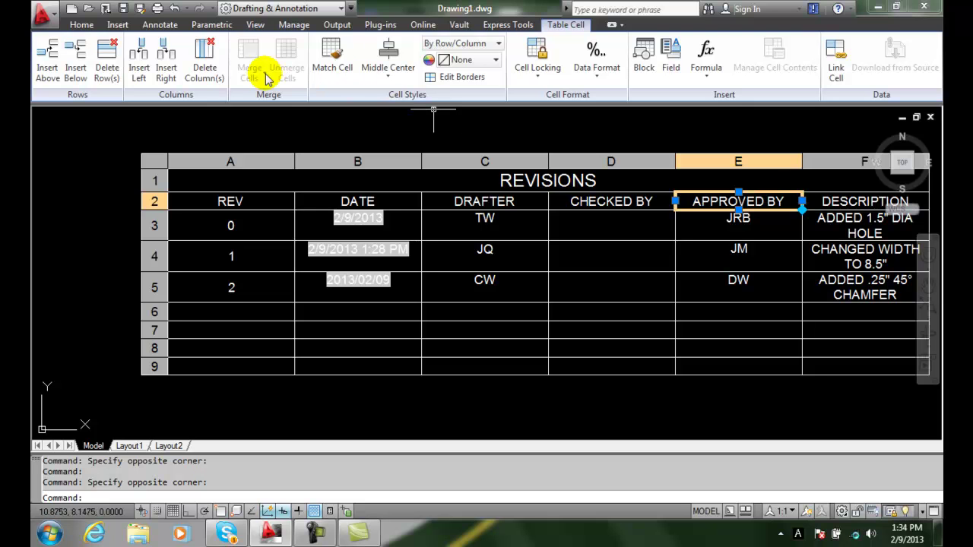
pyautogui.click(163, 67)
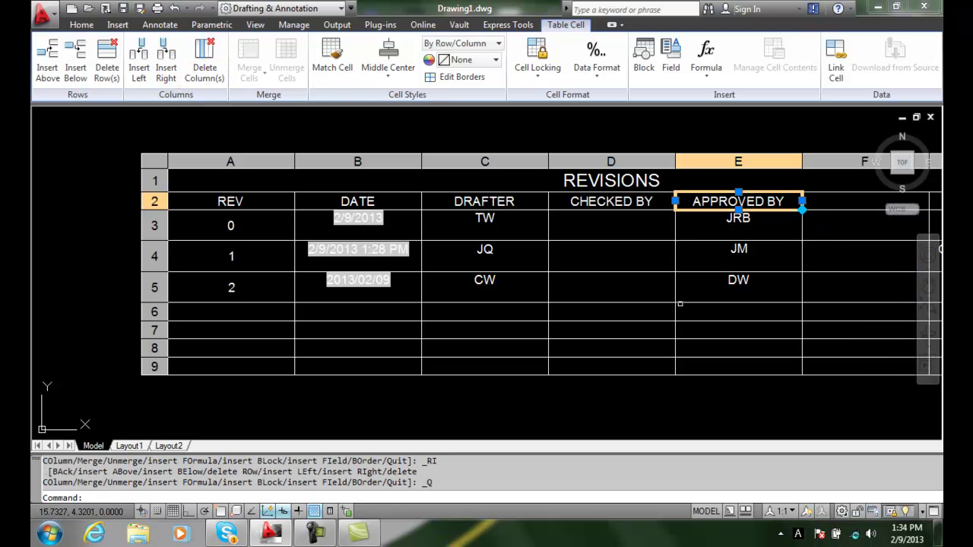
pyautogui.press('Escape')
pyautogui.scroll(-2, 745, 393)
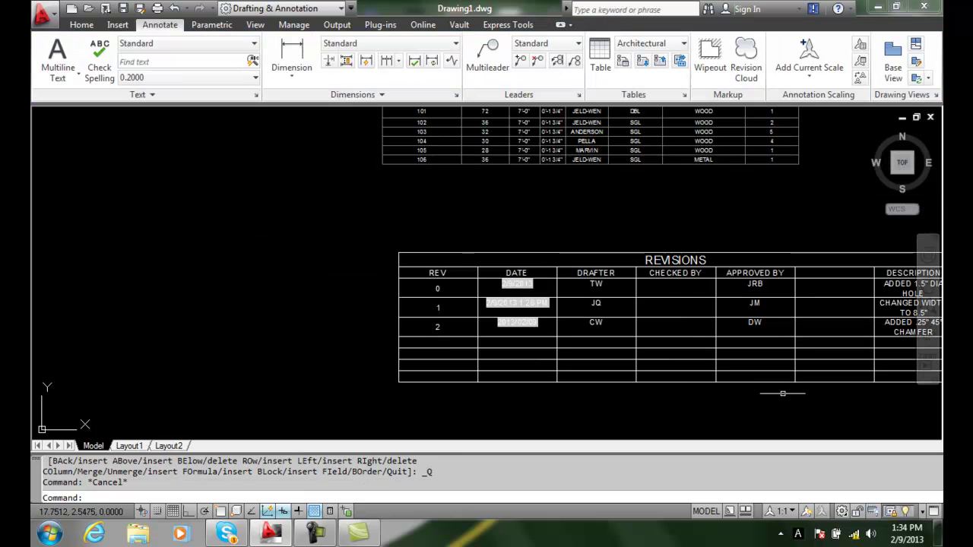
pyautogui.write('p')
pyautogui.press('Return')
pyautogui.moveTo(842, 349)
pyautogui.mouseDown()
pyautogui.moveTo(637, 320)
pyautogui.moveTo(632, 273)
pyautogui.mouseUp()
pyautogui.press('Escape')
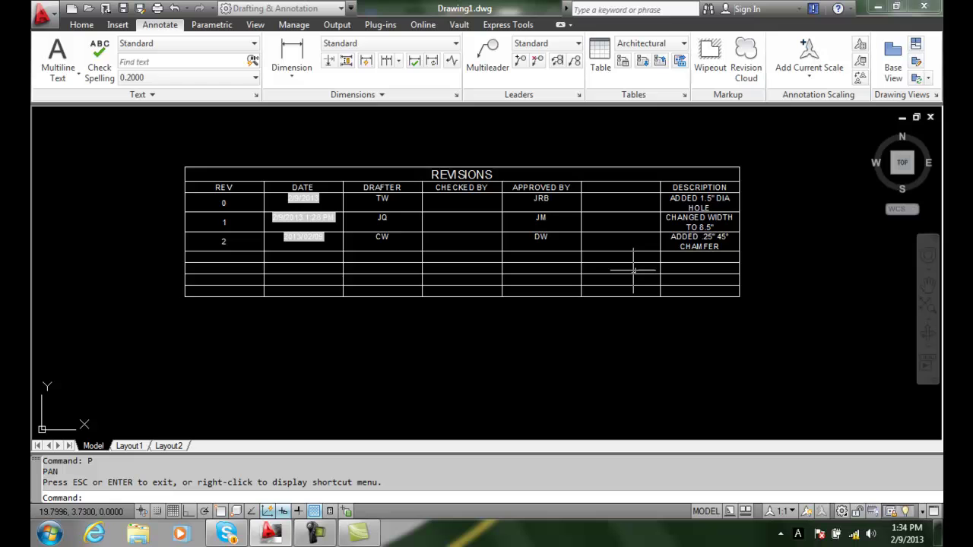
# - Bring the table back into view and label the new column DATE APPROVED
pyautogui.scroll(2, 615, 184)
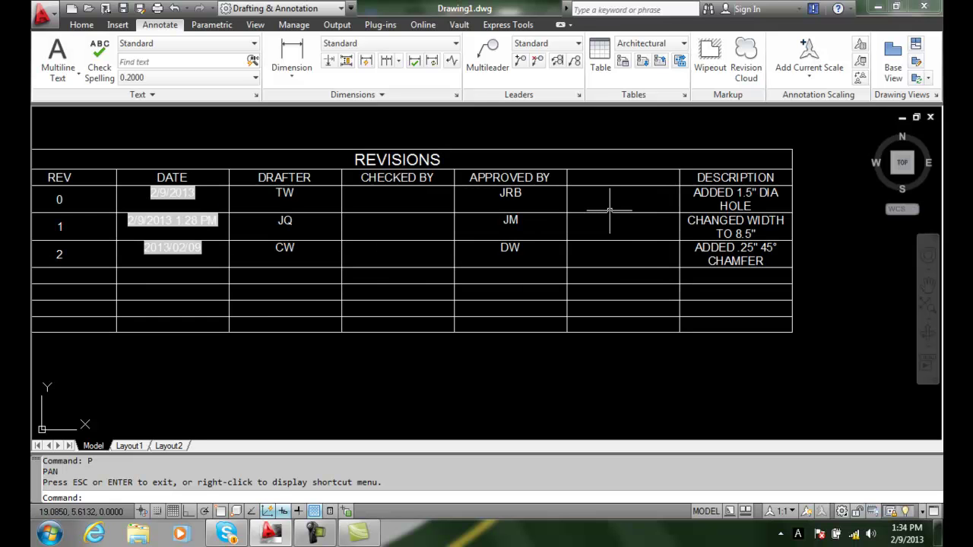
pyautogui.write('p')
pyautogui.press('Return')
pyautogui.moveTo(605, 270); pyautogui.dragTo(655, 273)
pyautogui.press('Escape')
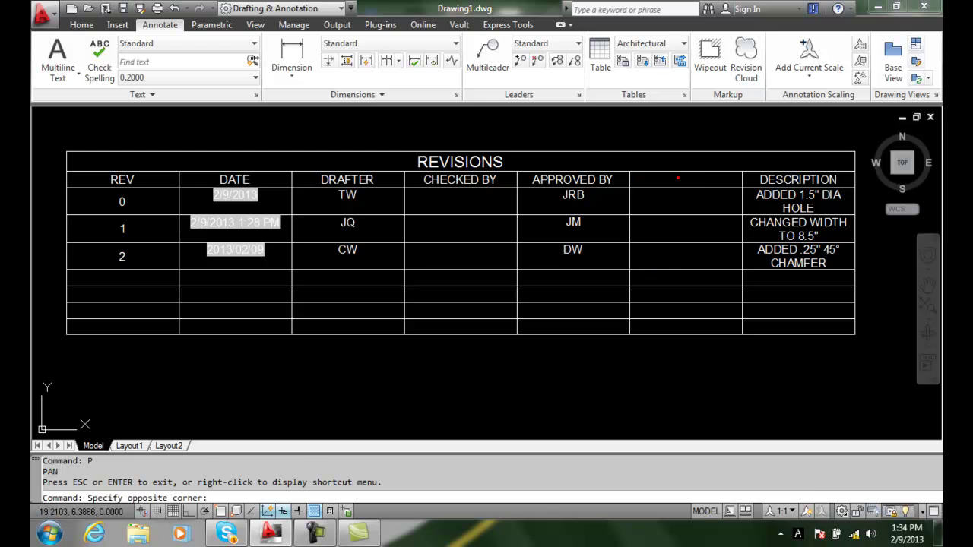
pyautogui.doubleClick(676, 181)
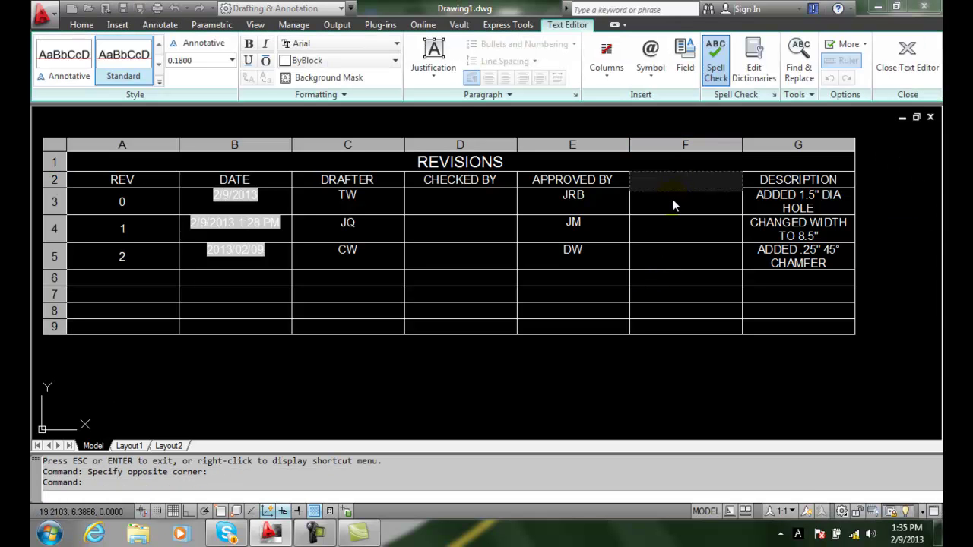
pyautogui.write('DATE APPROVED')
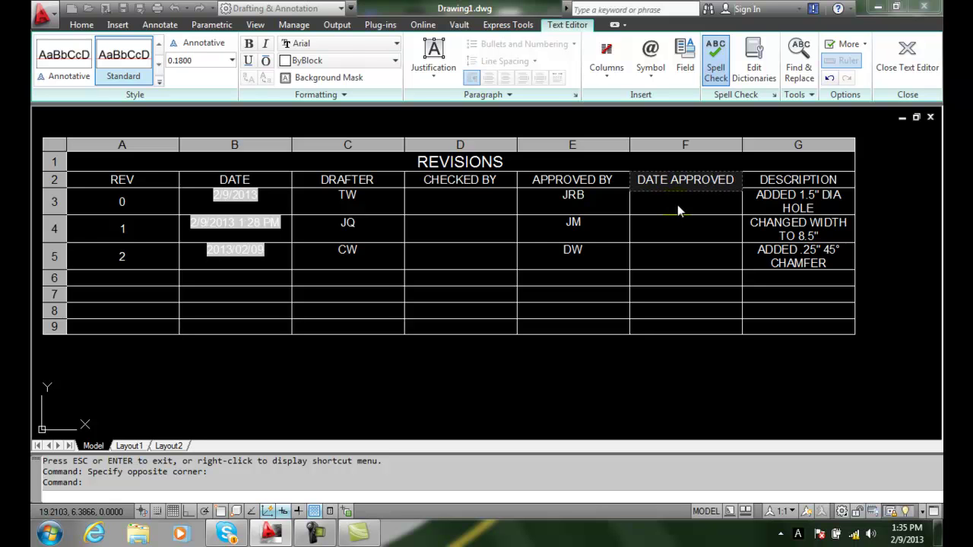
# - Insert a row above revision 0 and enter A as its REV, accepting it as text
pyautogui.click(678, 204)
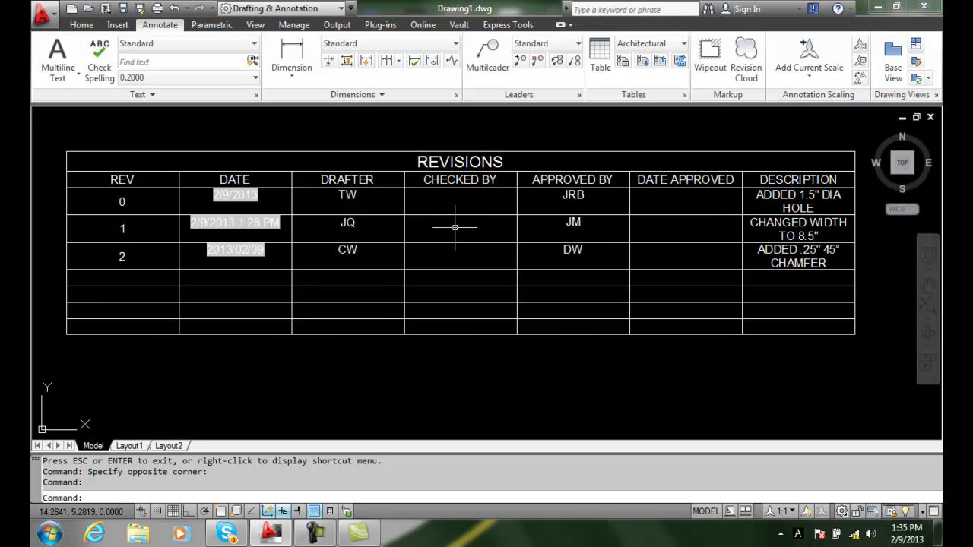
pyautogui.click(84, 200)
pyautogui.click(54, 203)
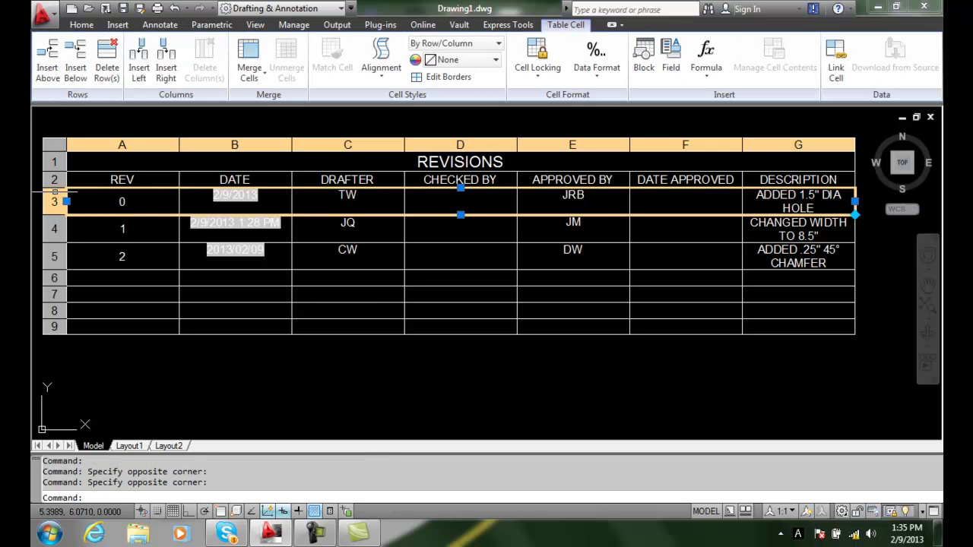
pyautogui.click(46, 72)
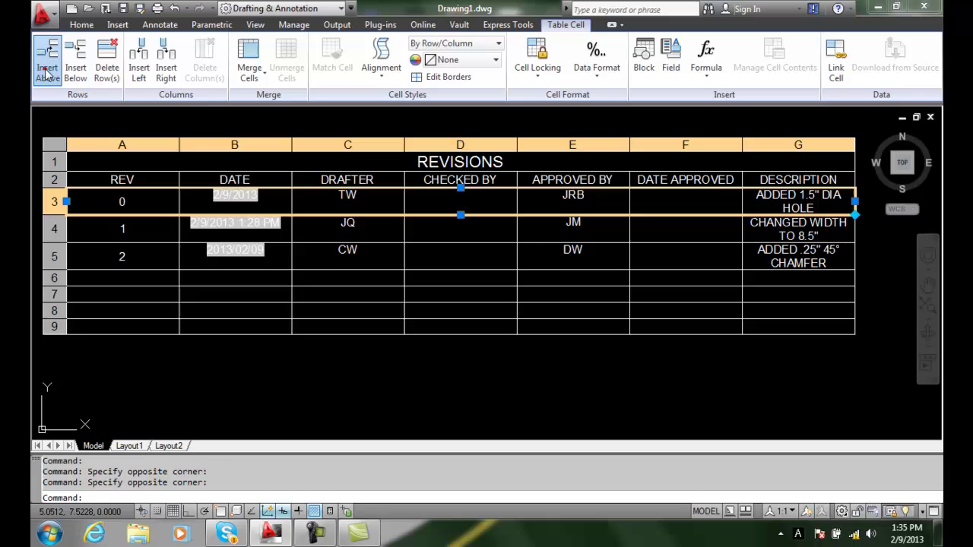
pyautogui.click(114, 204)
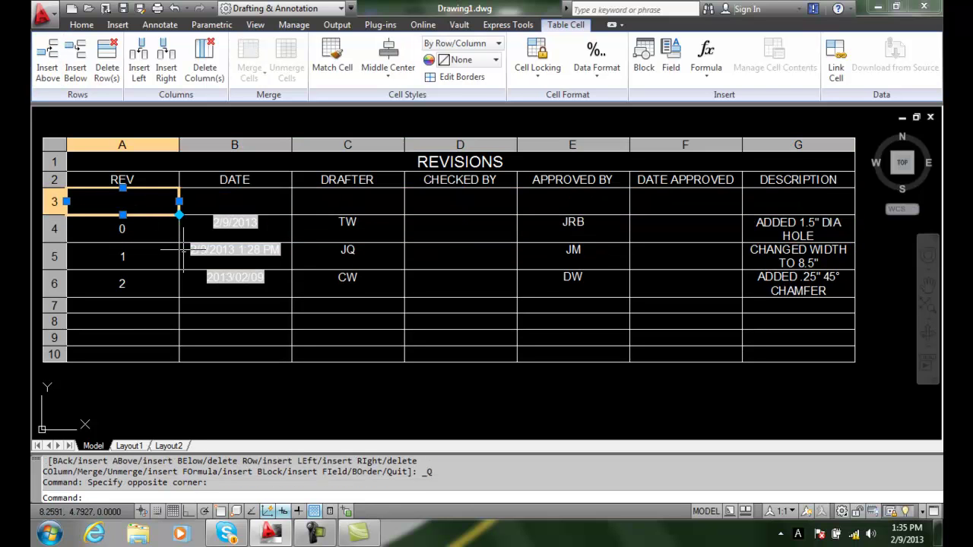
pyautogui.press('F2')
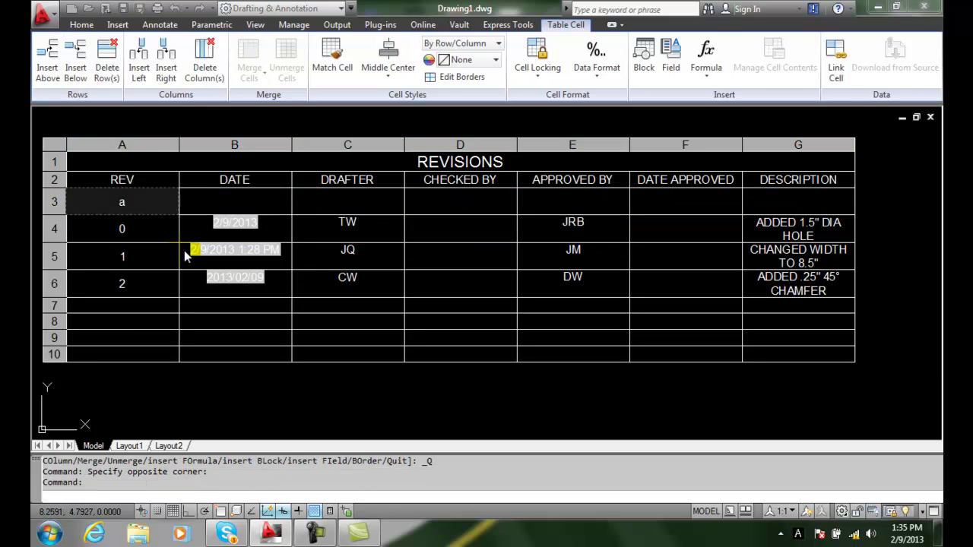
pyautogui.write('A')
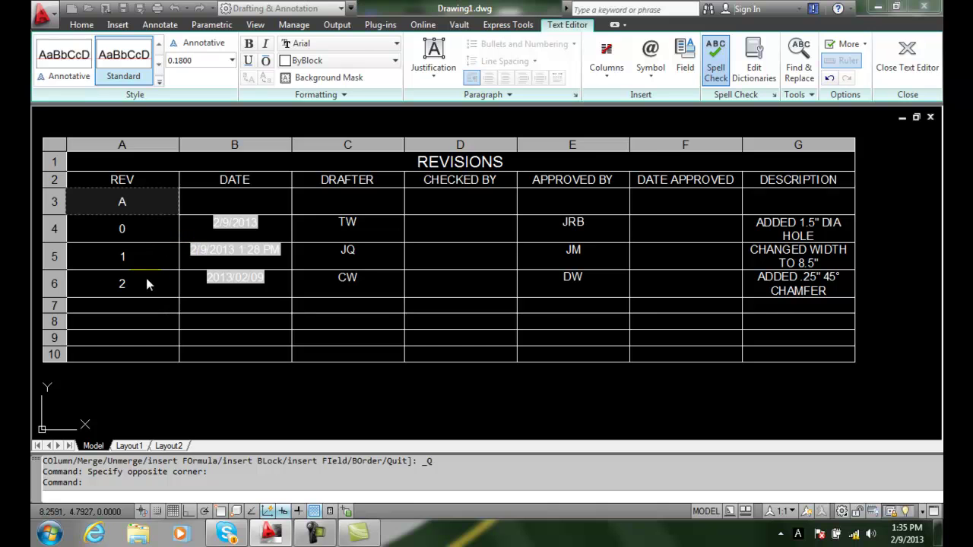
pyautogui.click(146, 283)
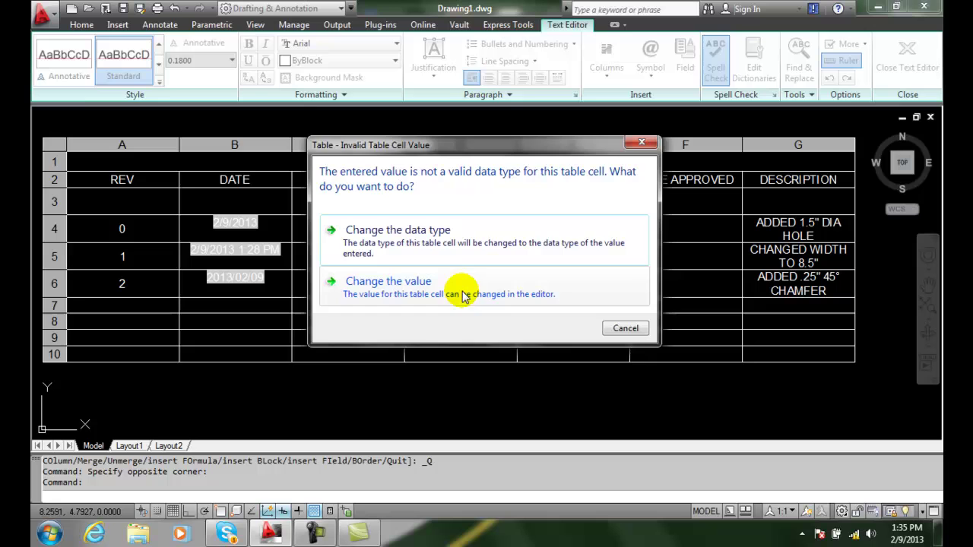
pyautogui.click(426, 242)
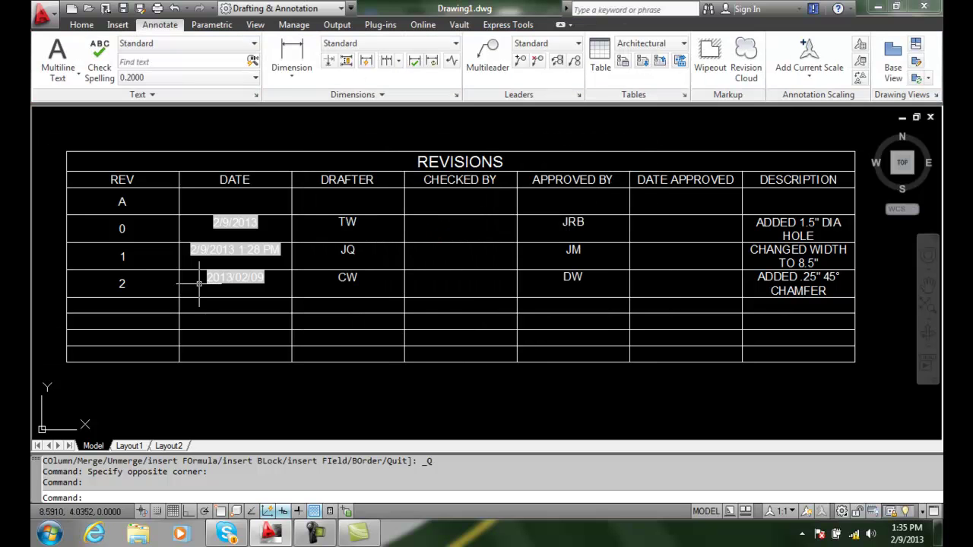
# - Insert another row above revision 0 with REV B, changing the cell's data type
pyautogui.click(79, 225)
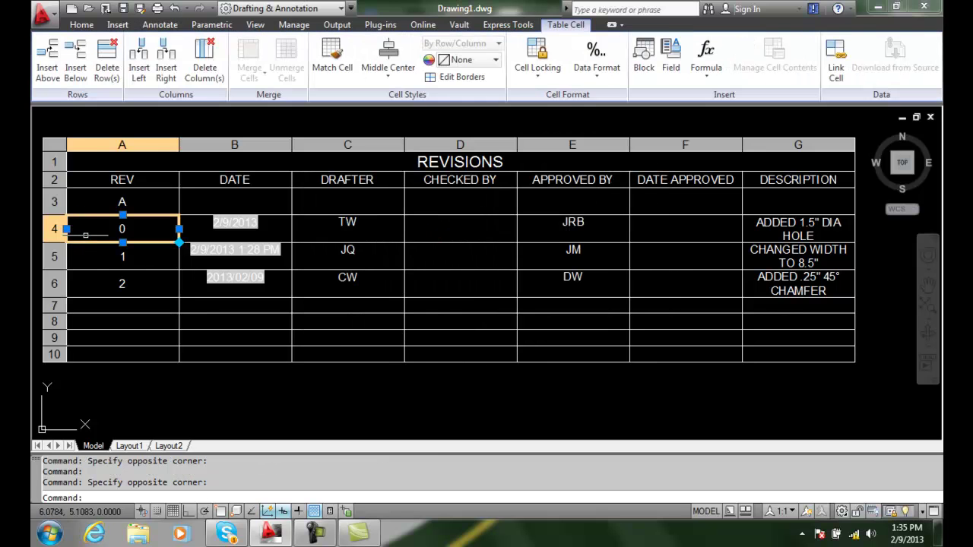
pyautogui.click(46, 57)
pyautogui.click(122, 228)
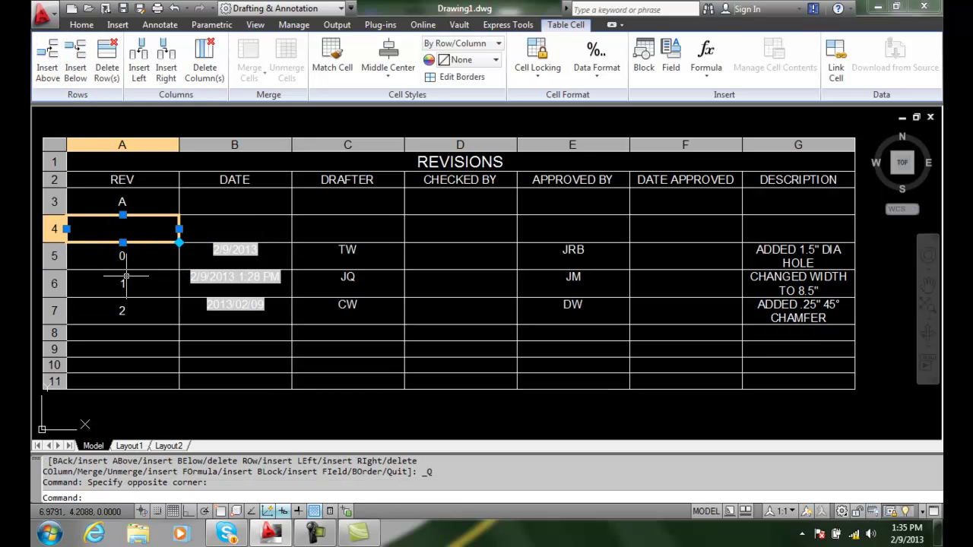
pyautogui.write('B')
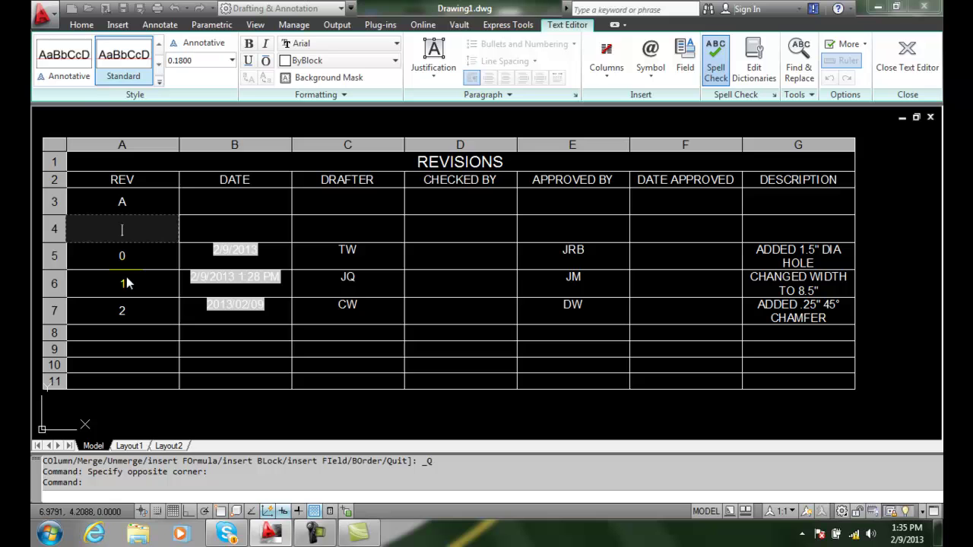
pyautogui.click(143, 324)
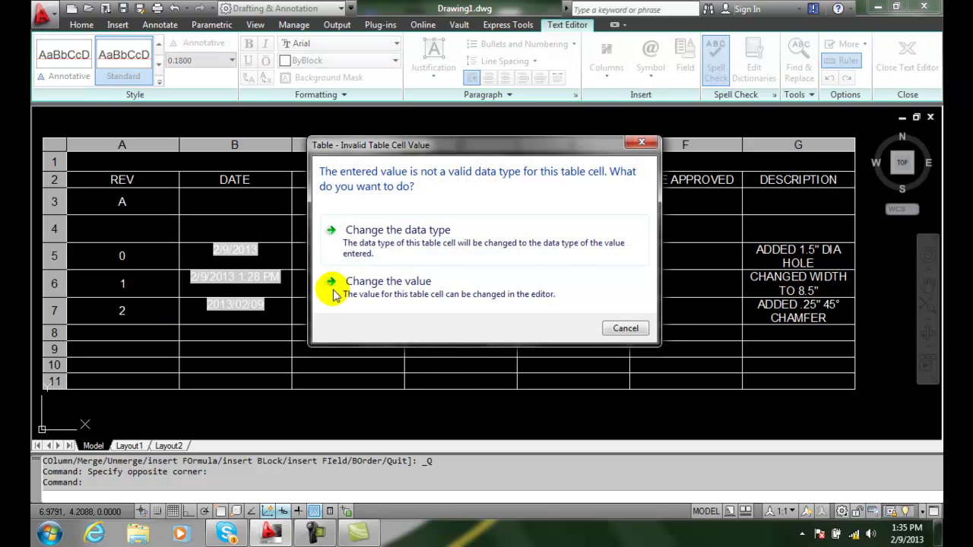
pyautogui.click(430, 247)
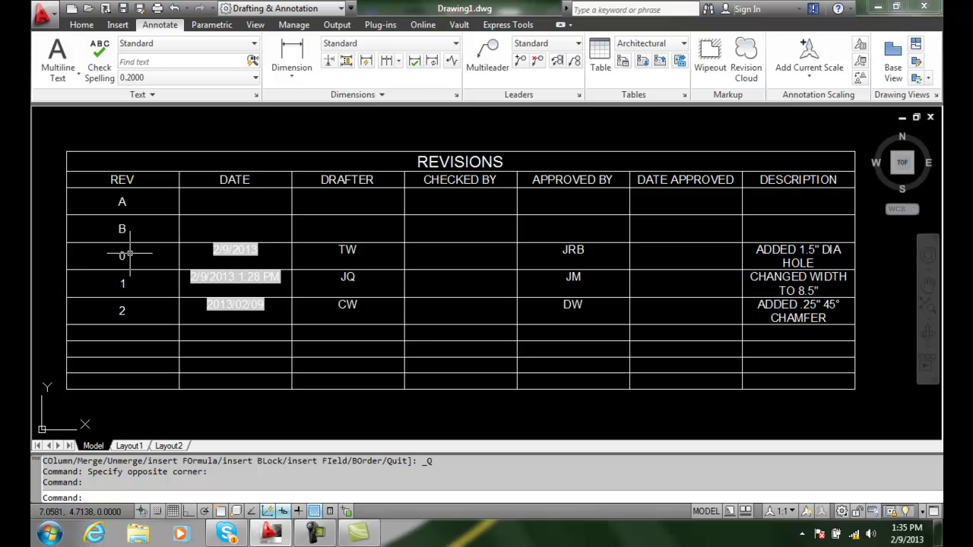
pyautogui.click(130, 254)
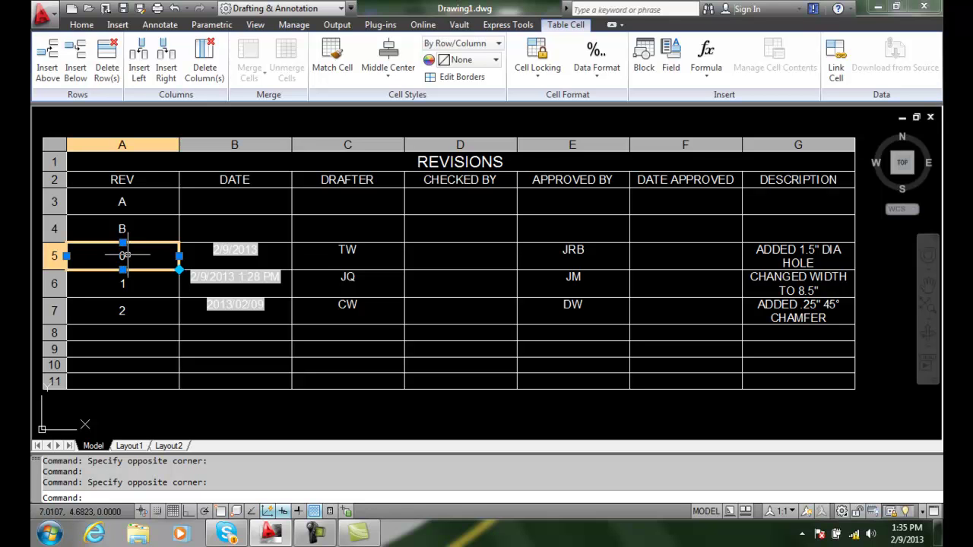
pyautogui.click(133, 284)
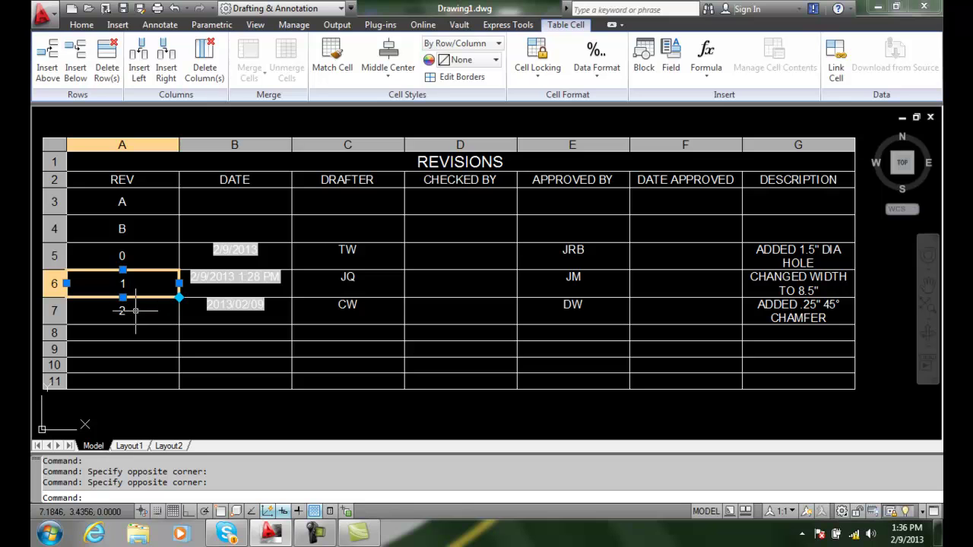
pyautogui.click(135, 310)
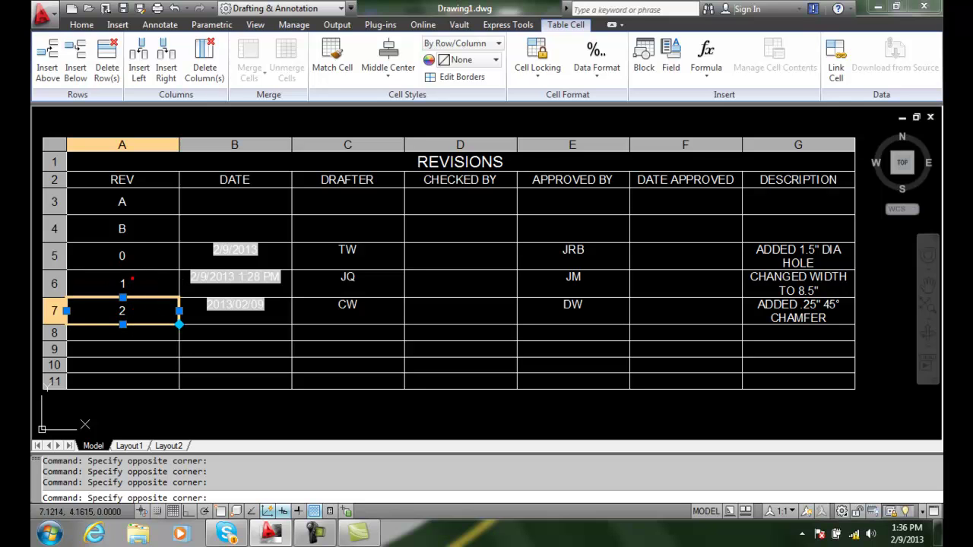
pyautogui.click(133, 285)
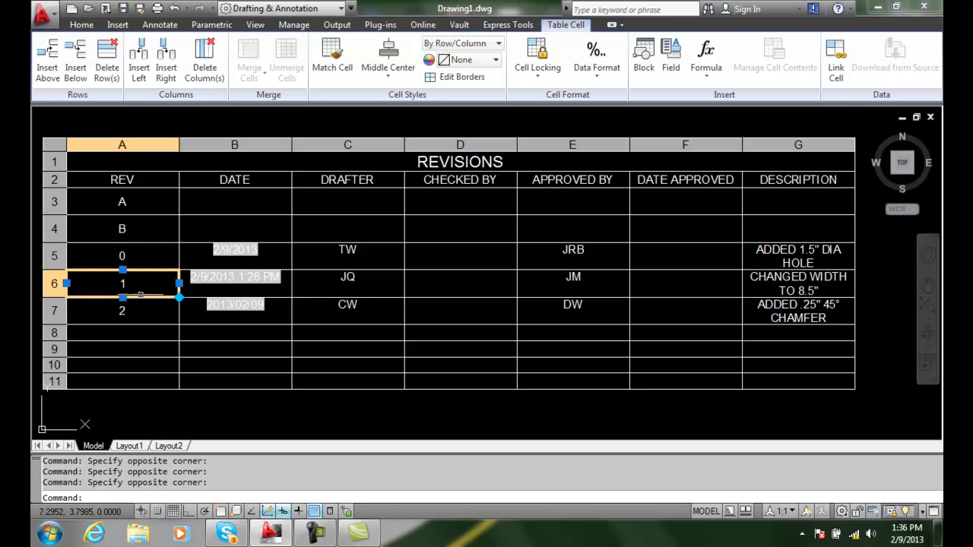
pyautogui.click(133, 311)
pyautogui.click(132, 335)
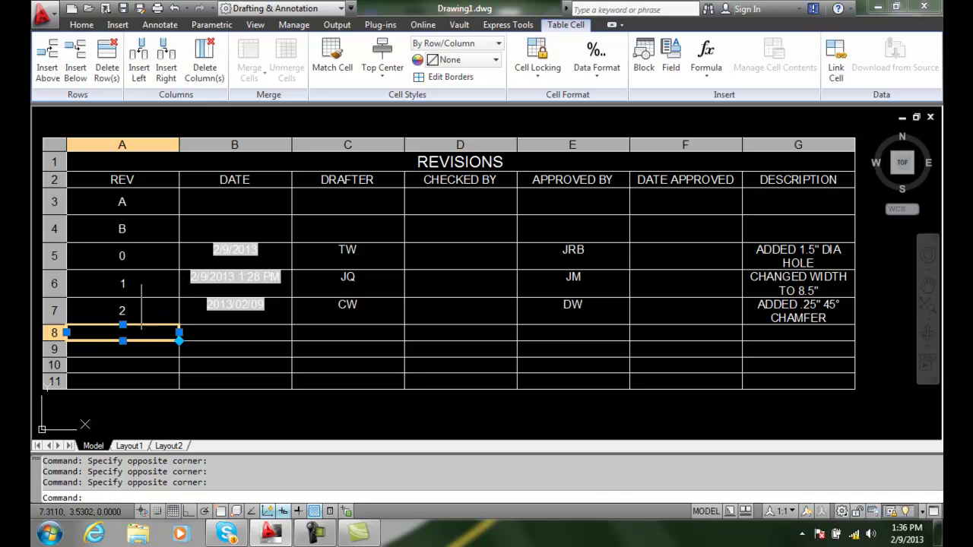
pyautogui.click(135, 312)
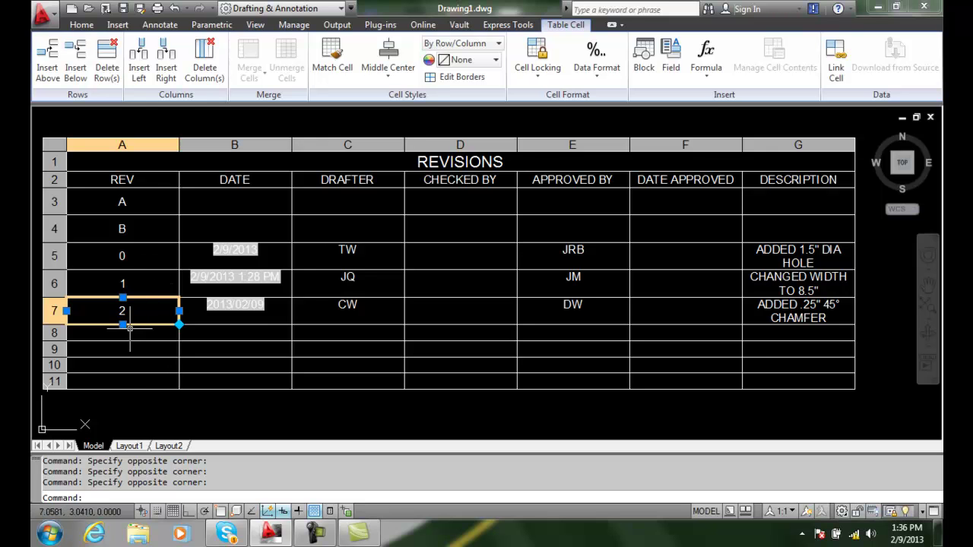
# - Delete empty row 9, then empty rows 8 through 10 below revision 2
pyautogui.click(54, 348)
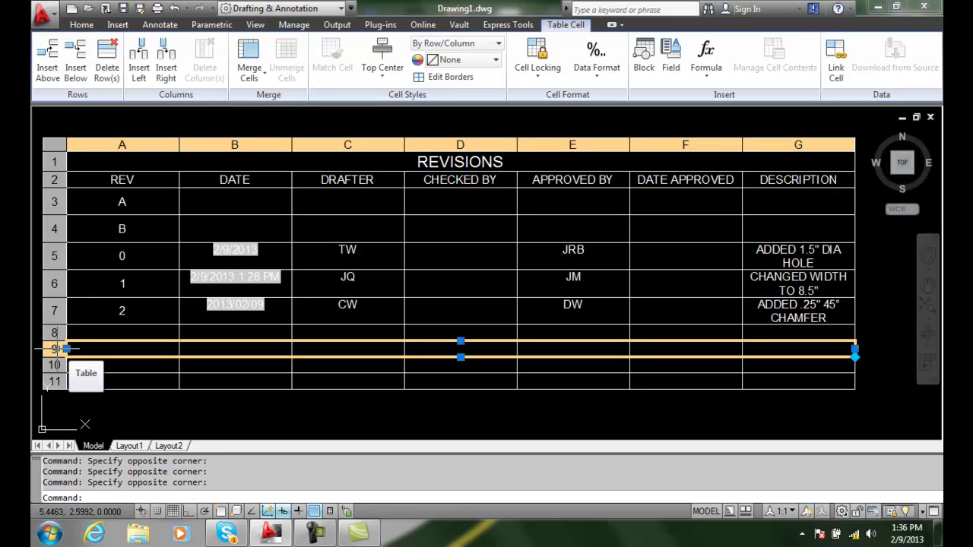
pyautogui.click(107, 64)
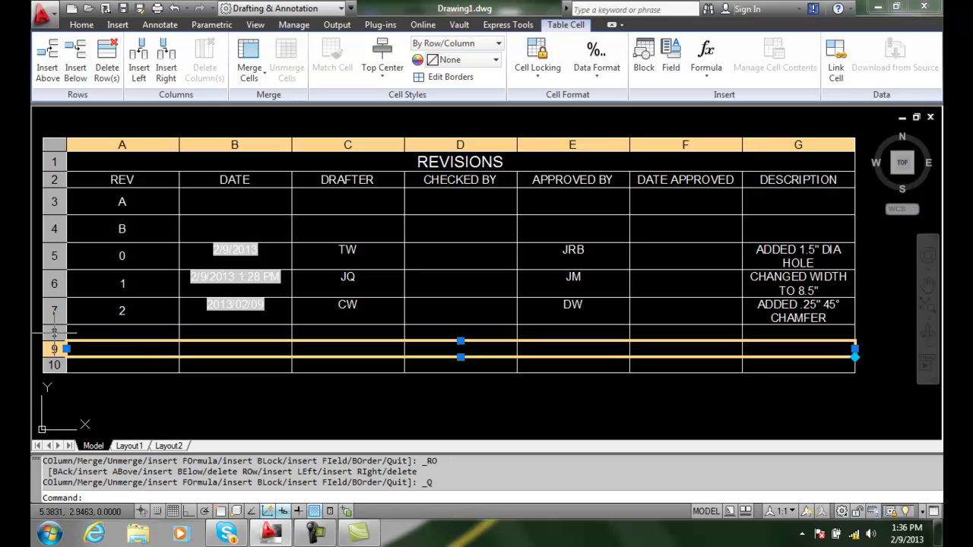
pyautogui.click(132, 371)
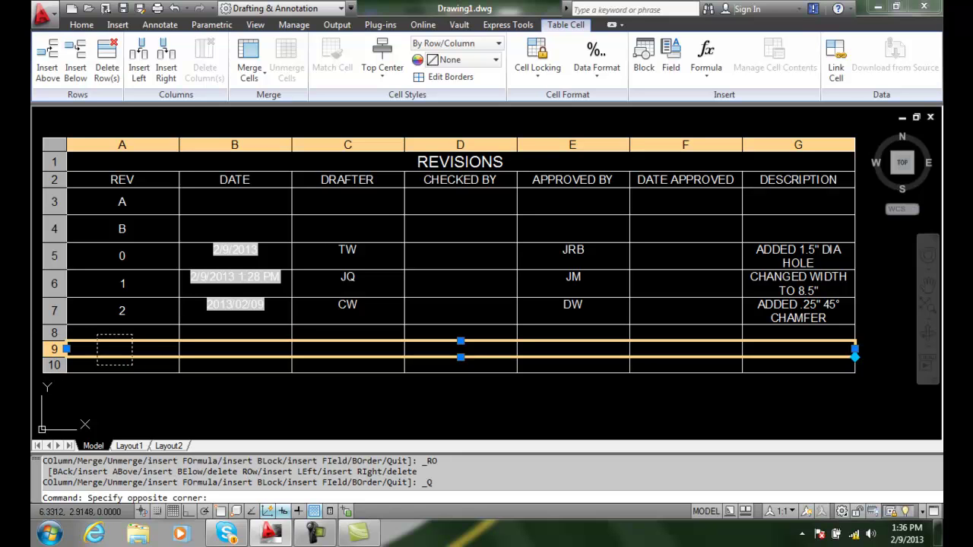
pyautogui.click(100, 352)
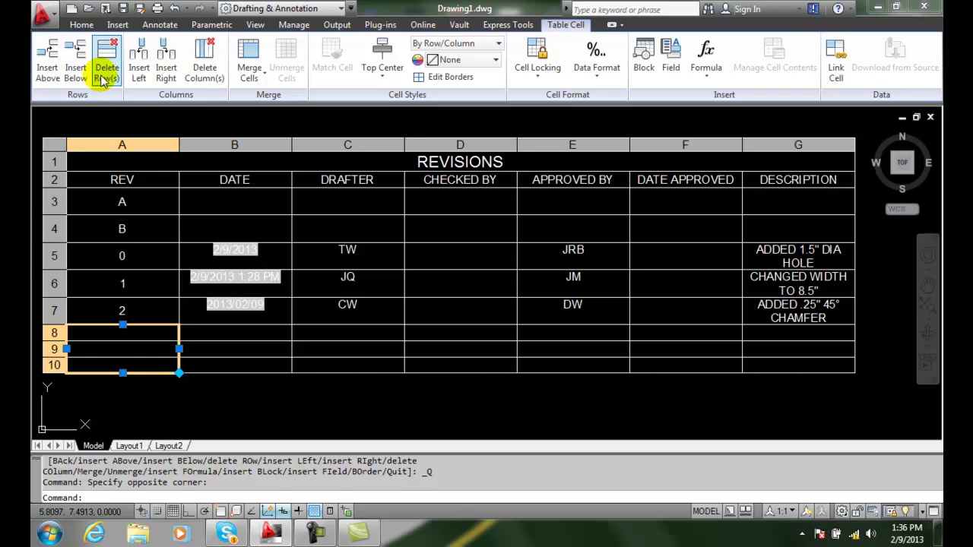
pyautogui.click(107, 72)
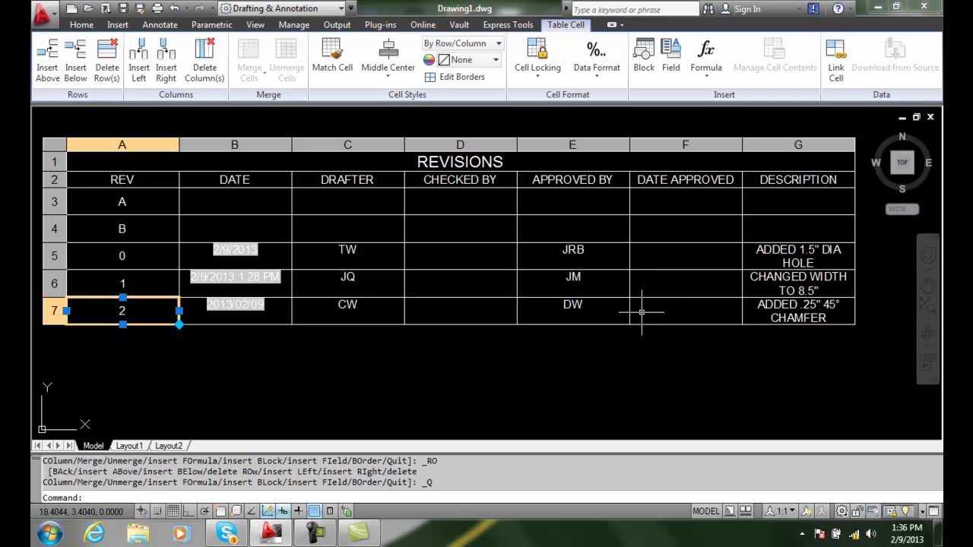
# - Select the CHECKED BY column and delete it from the table
pyautogui.click(714, 203)
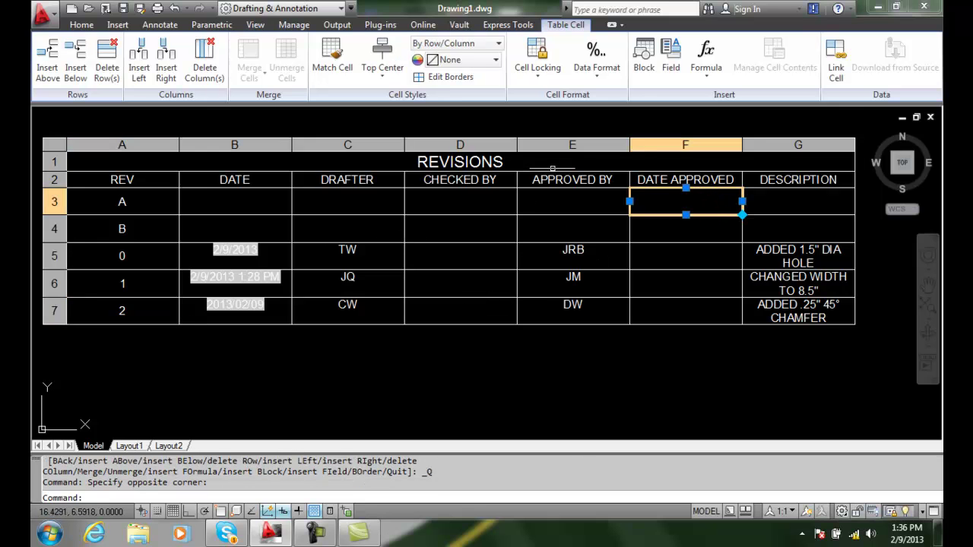
pyautogui.click(458, 146)
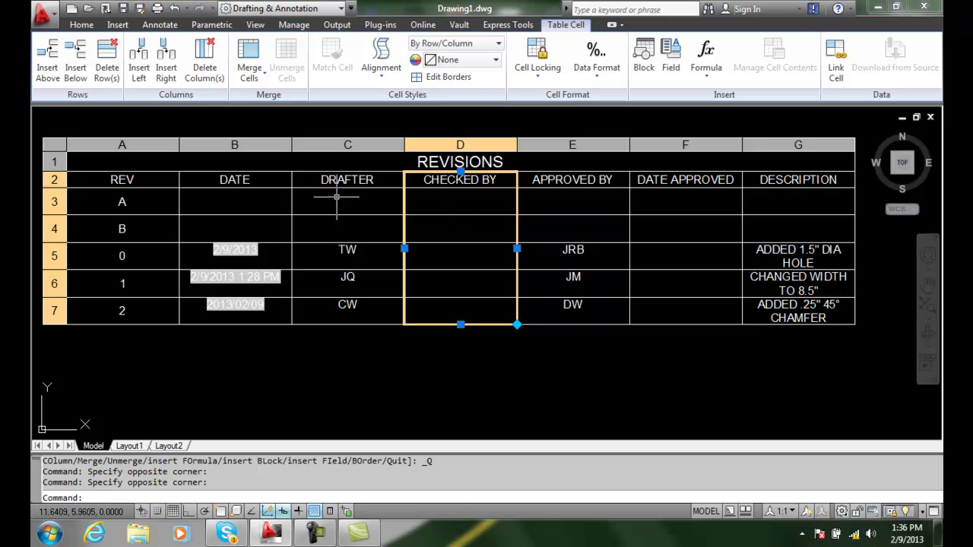
pyautogui.click(204, 69)
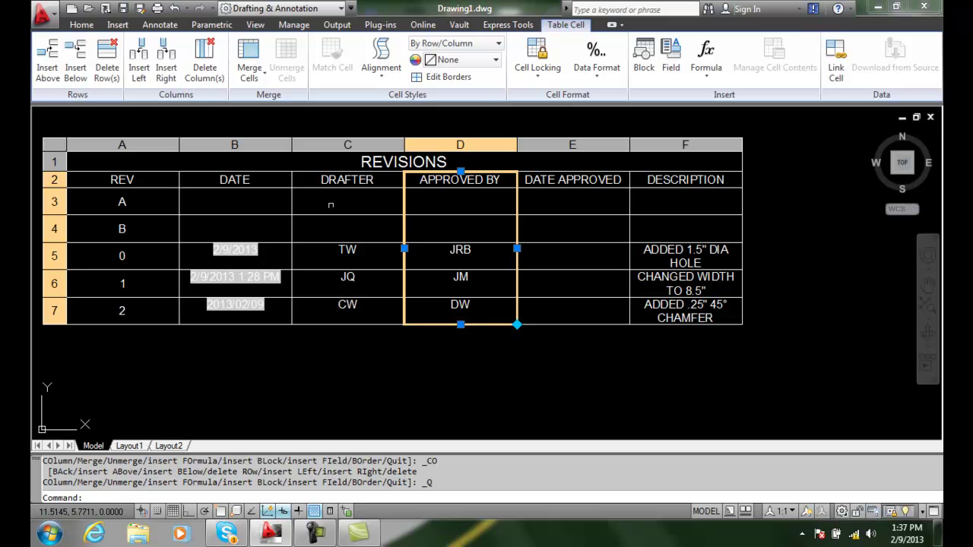
# - Append 'DID ALL KINDS EXTRA STUFF TO THIS PART' to revision 2's chamfer description
pyautogui.click(718, 312)
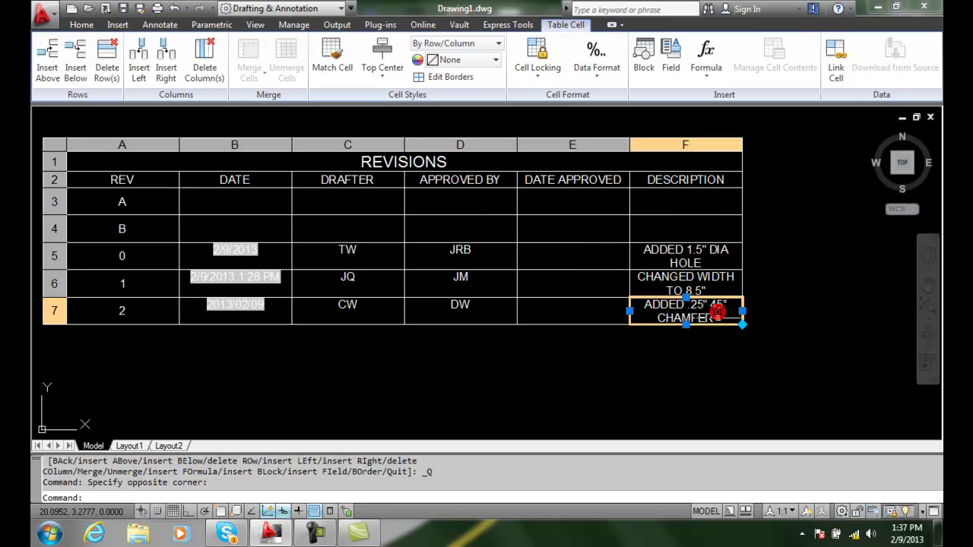
pyautogui.doubleClick(717, 313)
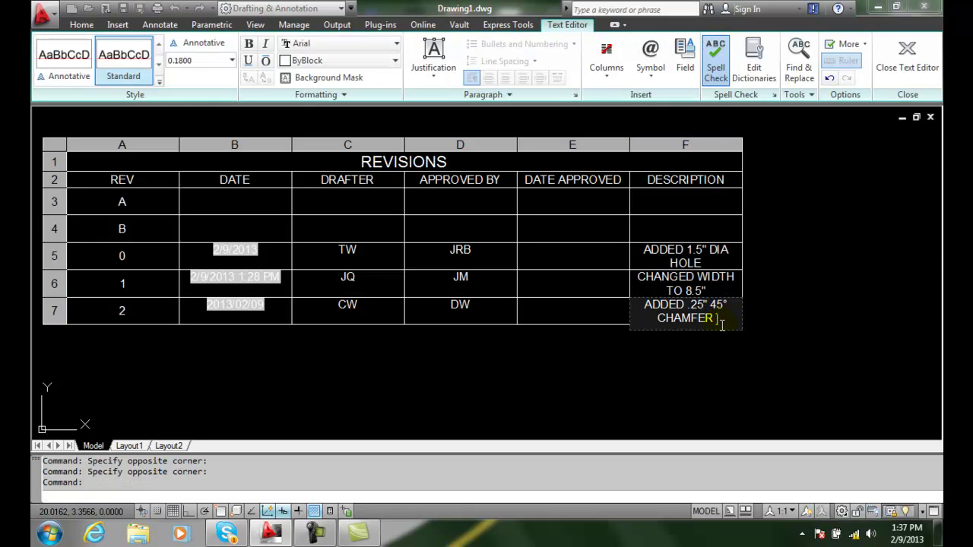
pyautogui.write('DID')
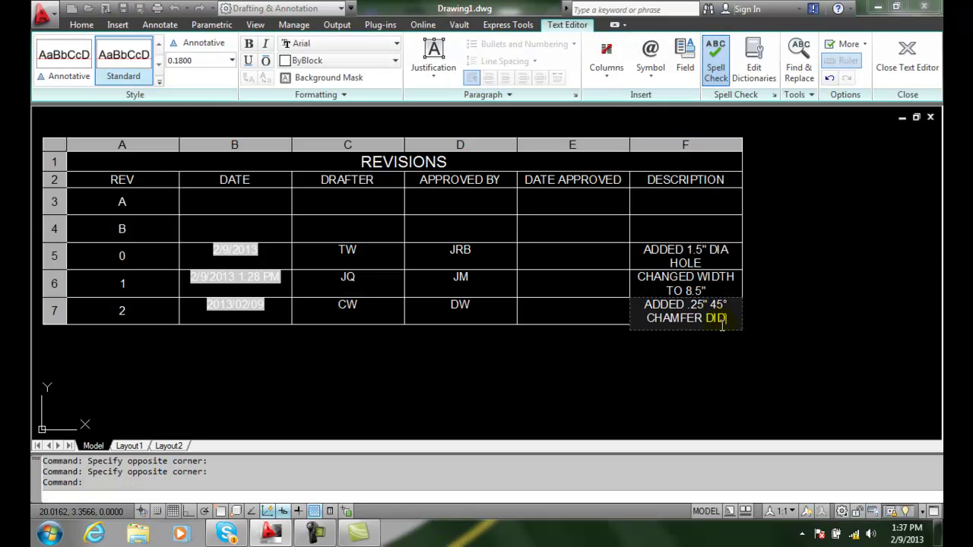
pyautogui.write(' ALL ')
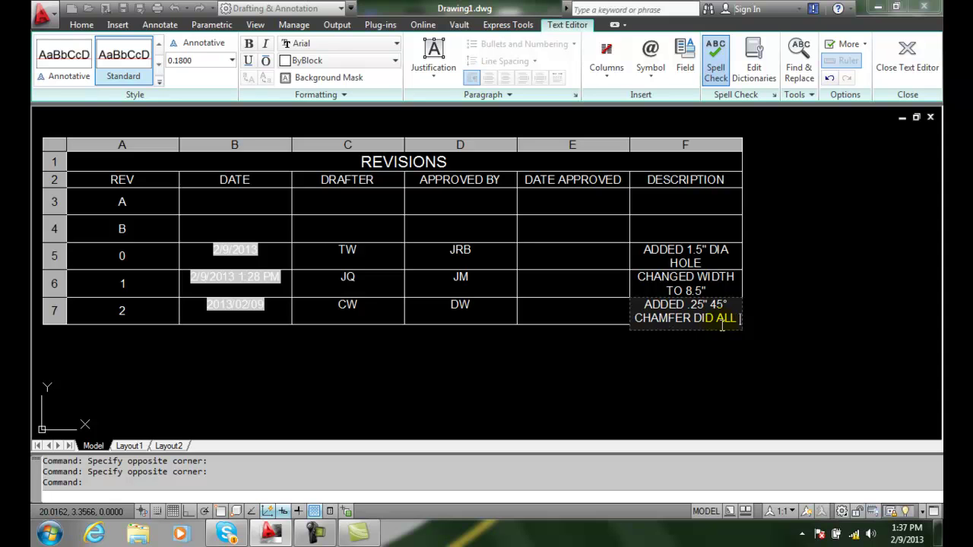
pyautogui.write('KINDS W')
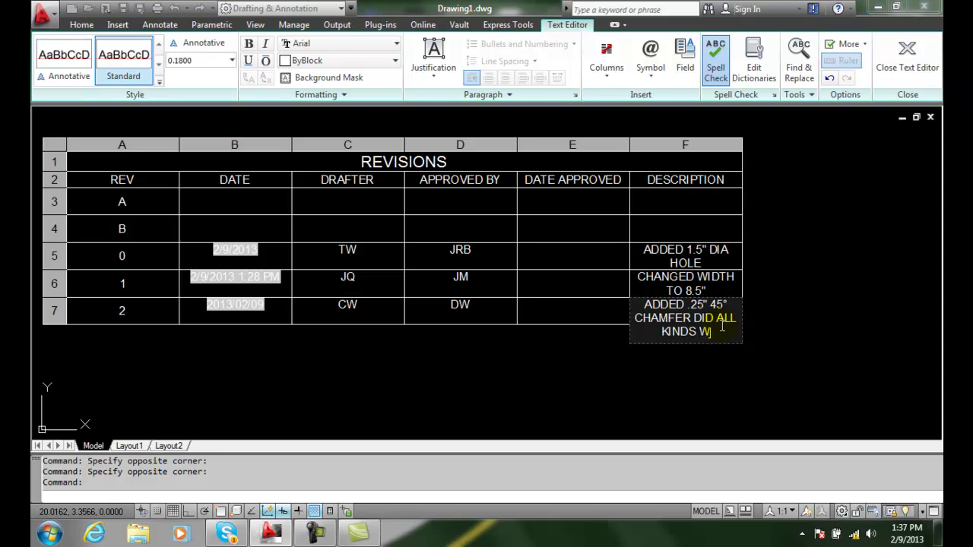
pyautogui.press('BackSpace')
pyautogui.write('EXRTR')
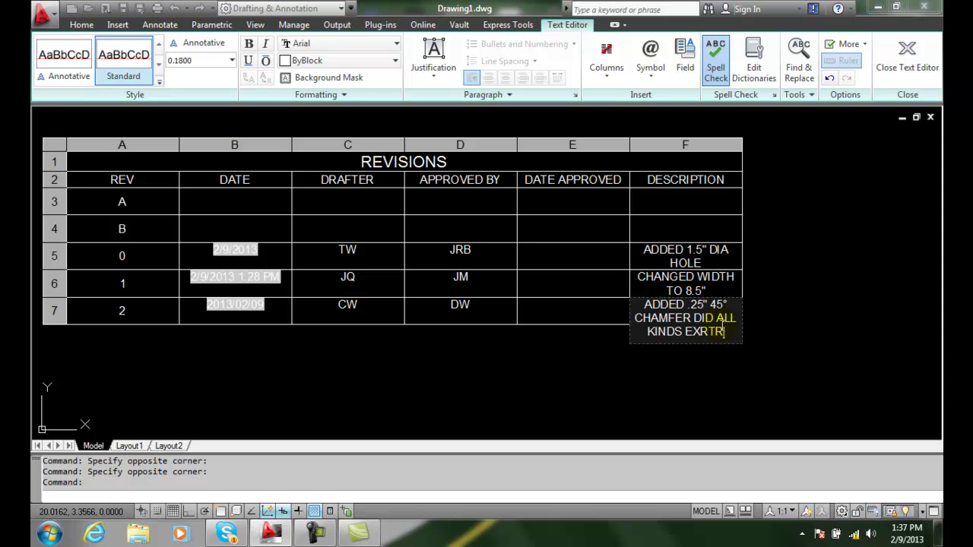
pyautogui.press('BackSpace')
pyautogui.press('BackSpace')
pyautogui.press('BackSpace')
pyautogui.press('BackSpace')
pyautogui.write('TRA')
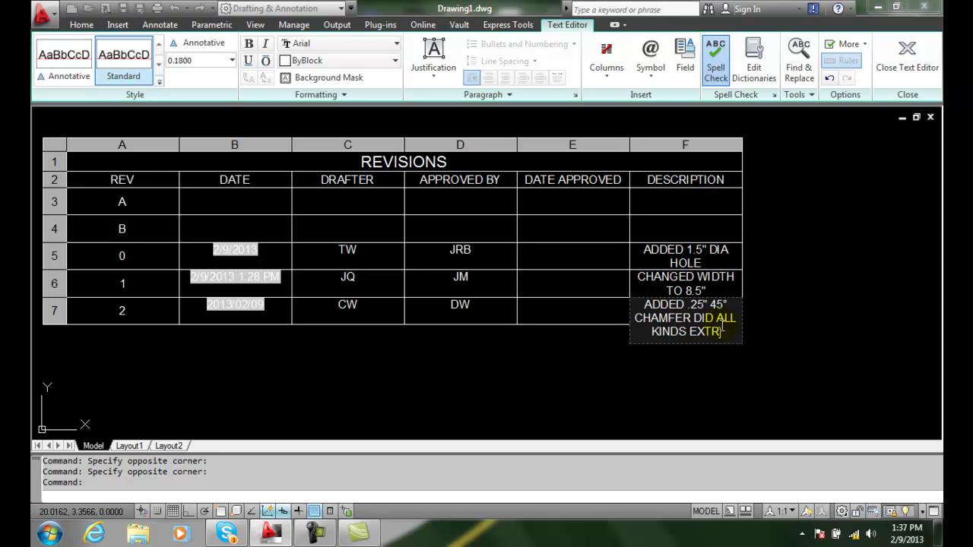
pyautogui.write(' SR')
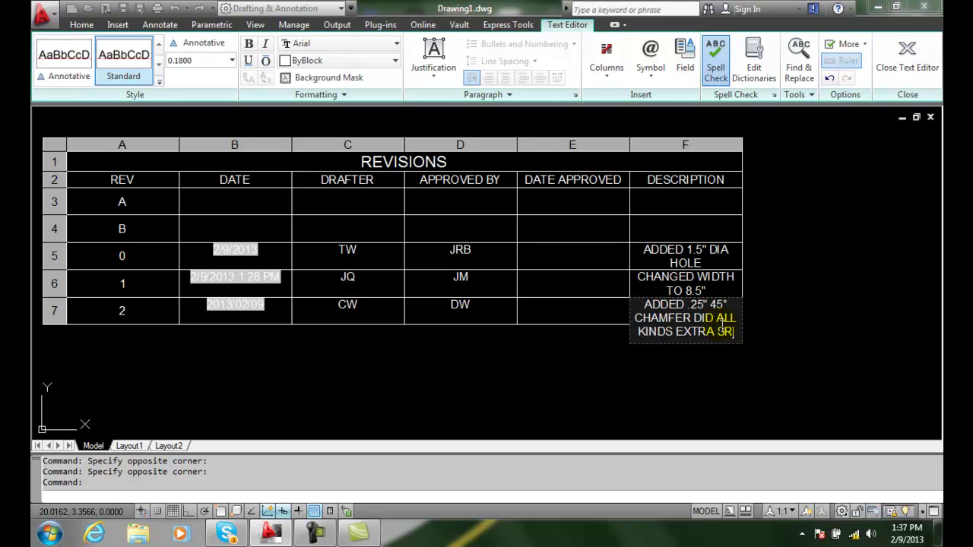
pyautogui.press('BackSpace')
pyautogui.write('TUFF')
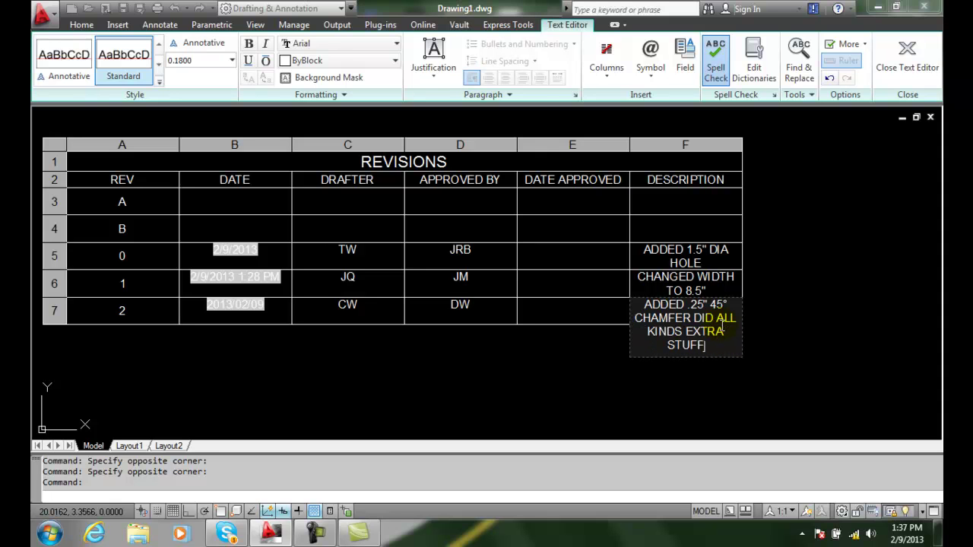
pyautogui.write(' TO THIS')
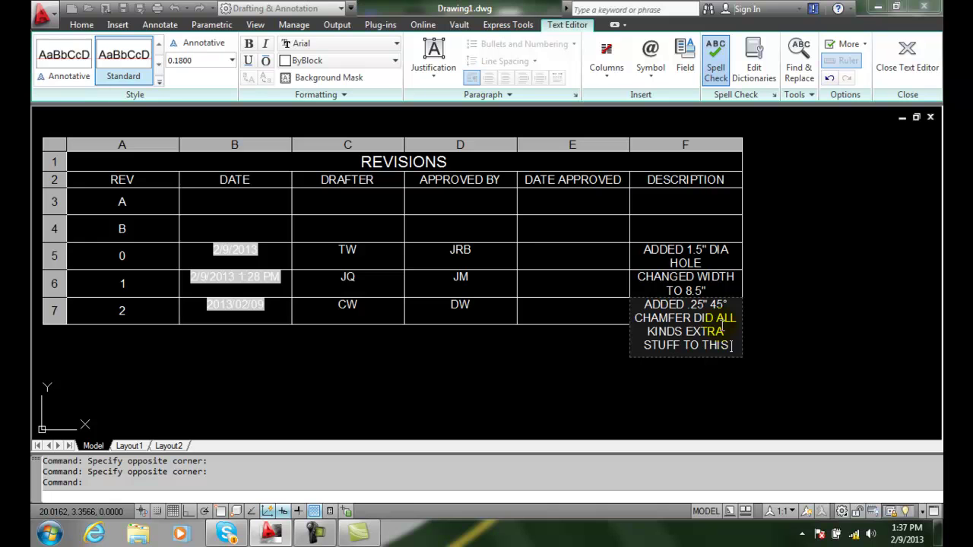
pyautogui.write(' PART')
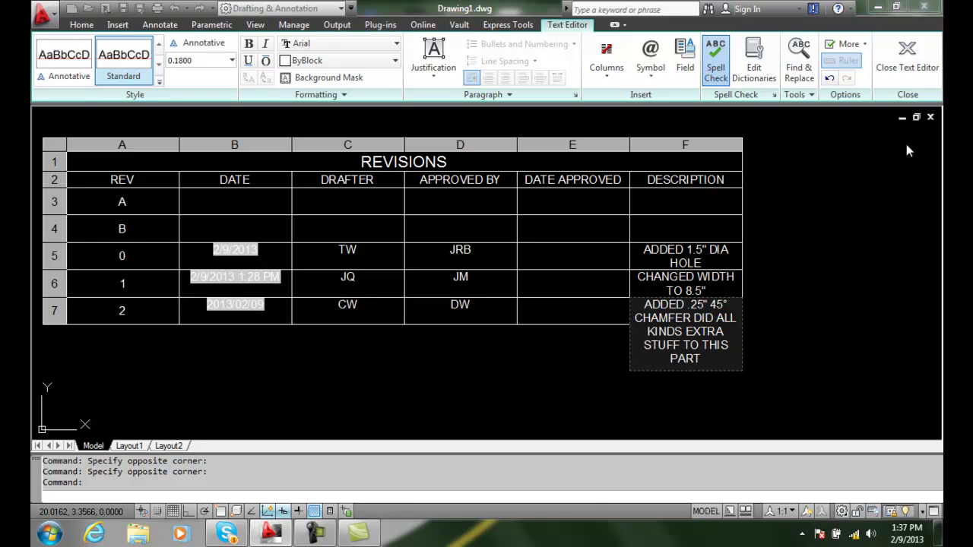
pyautogui.click(906, 55)
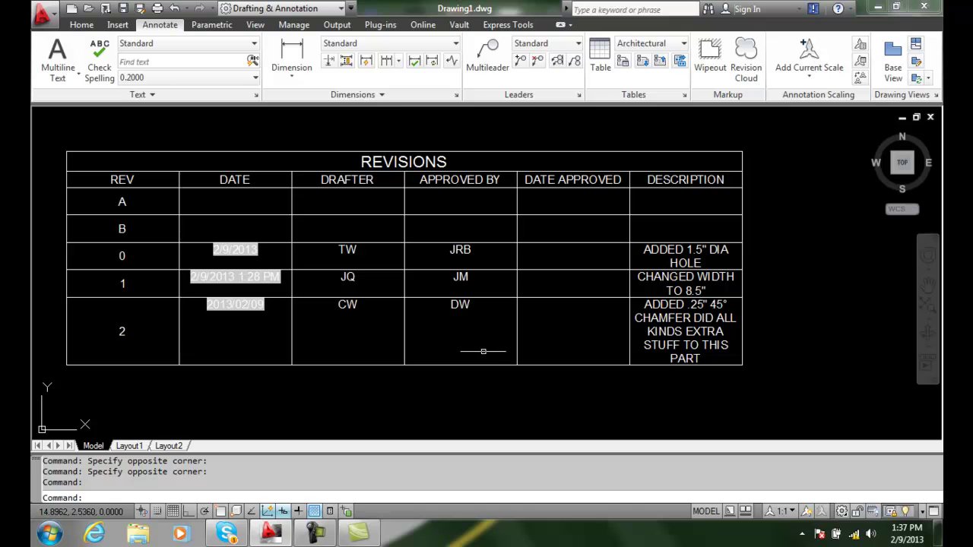
pyautogui.press('Escape')
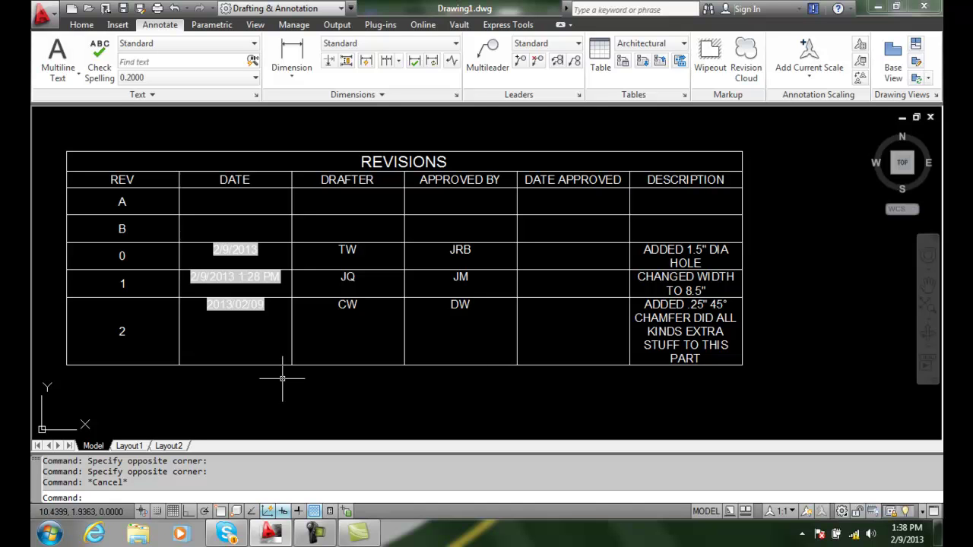
# - Select every cell of the REVISIONS table and apply Rows > Size Rows Equally
pyautogui.click(72, 144)
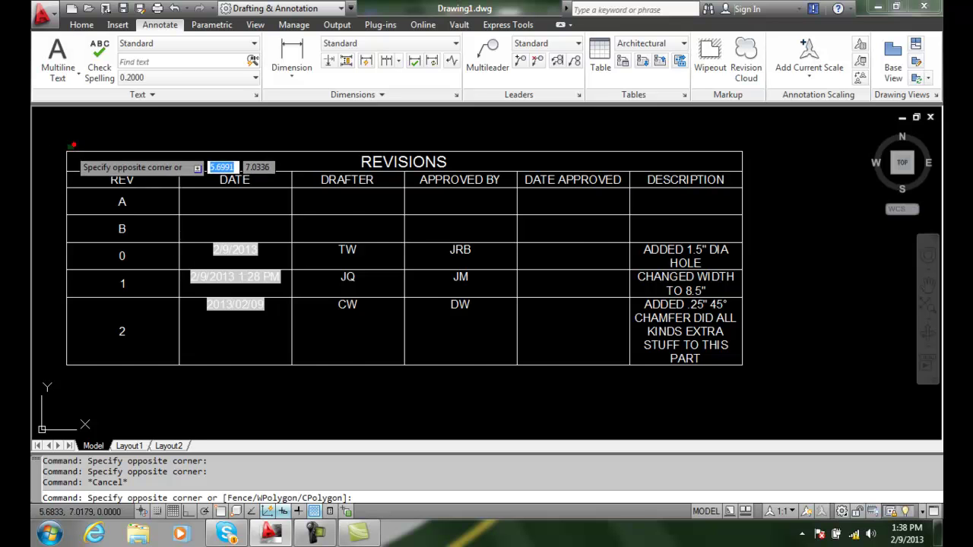
pyautogui.click(53, 176)
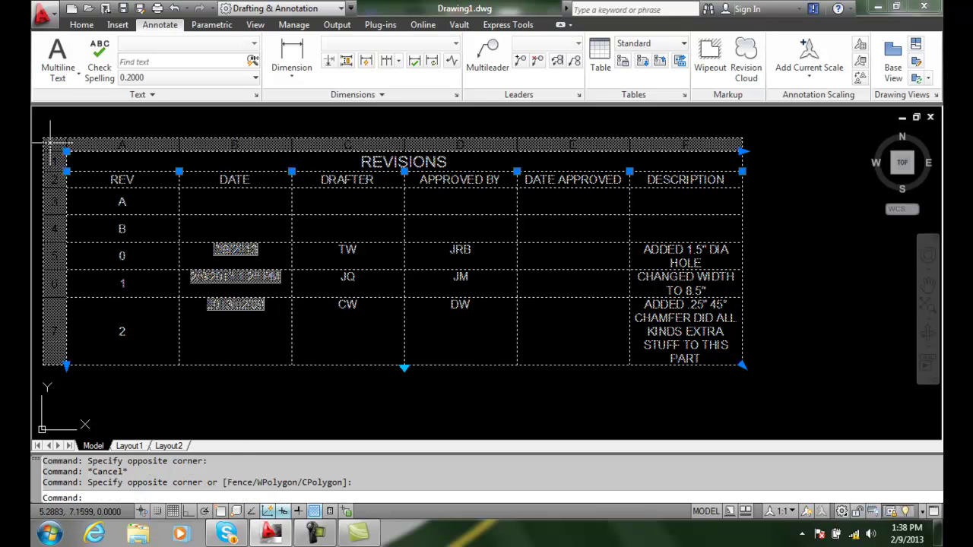
pyautogui.rightClick(51, 141)
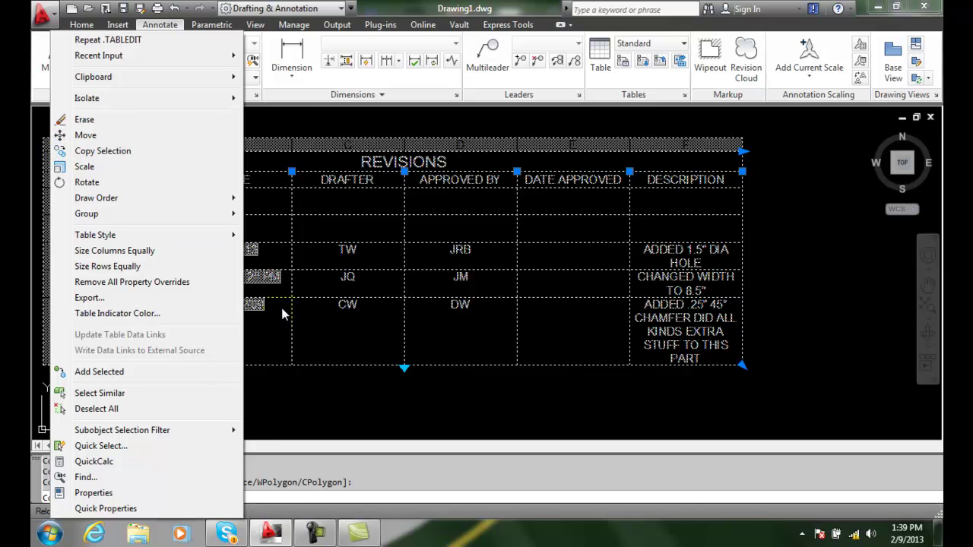
pyautogui.press('Escape')
pyautogui.click(72, 171)
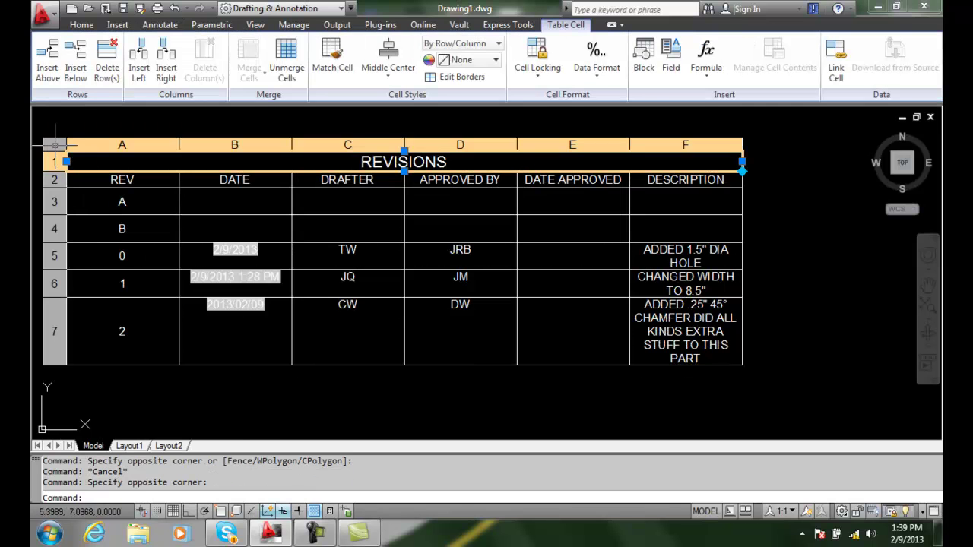
pyautogui.click(54, 145)
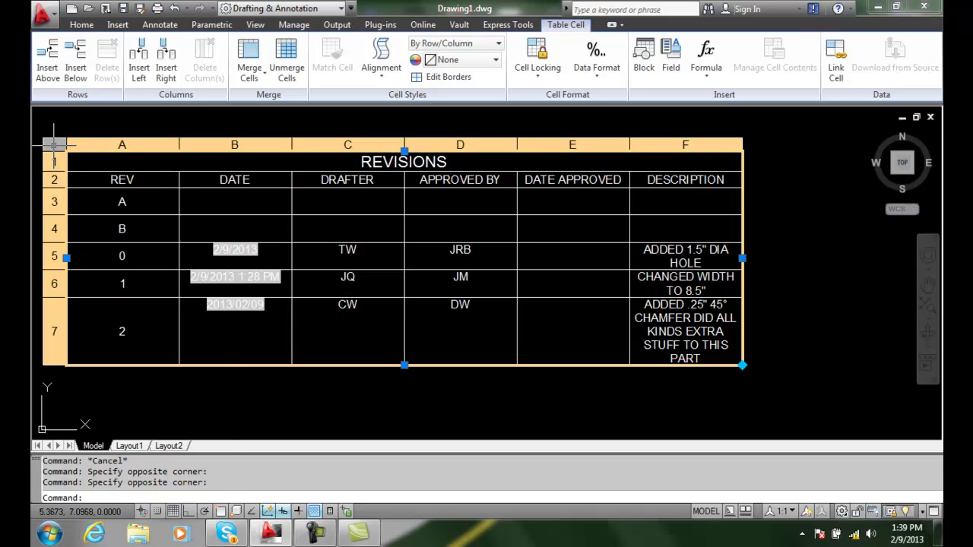
pyautogui.rightClick(53, 144)
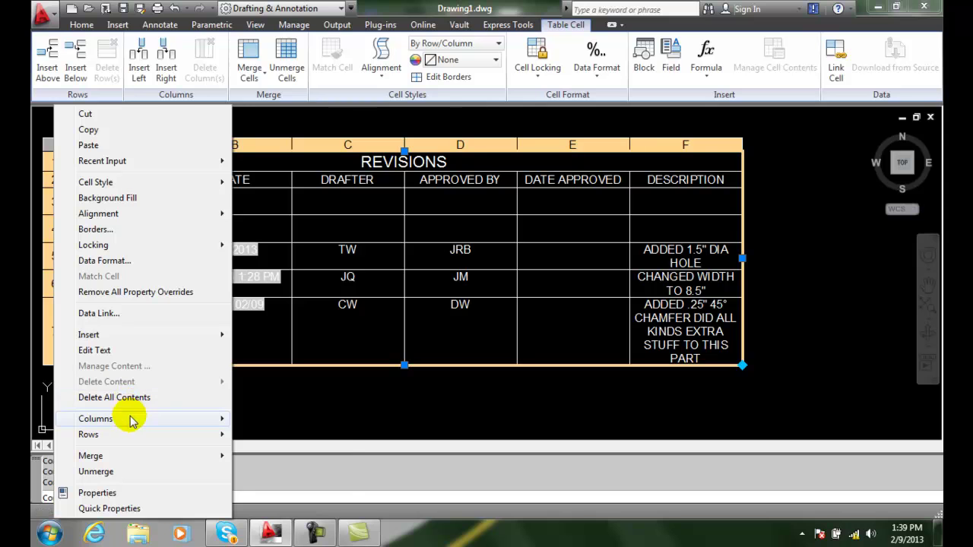
pyautogui.moveTo(130, 434)
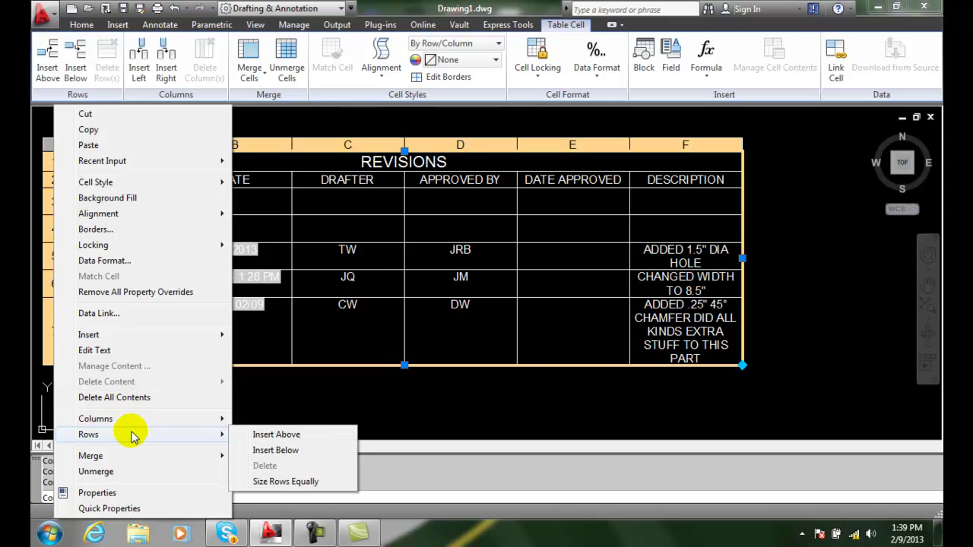
pyautogui.click(298, 482)
# - Pan the revision table up into full view and select the REV header cell
pyautogui.scroll(-2, 478, 388)
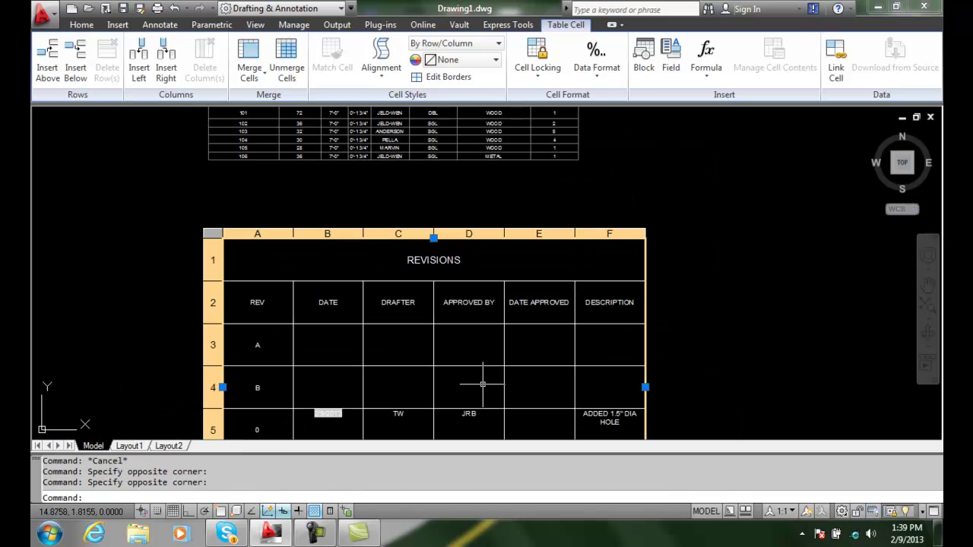
pyautogui.press('Escape')
pyautogui.doubleClick(473, 331)
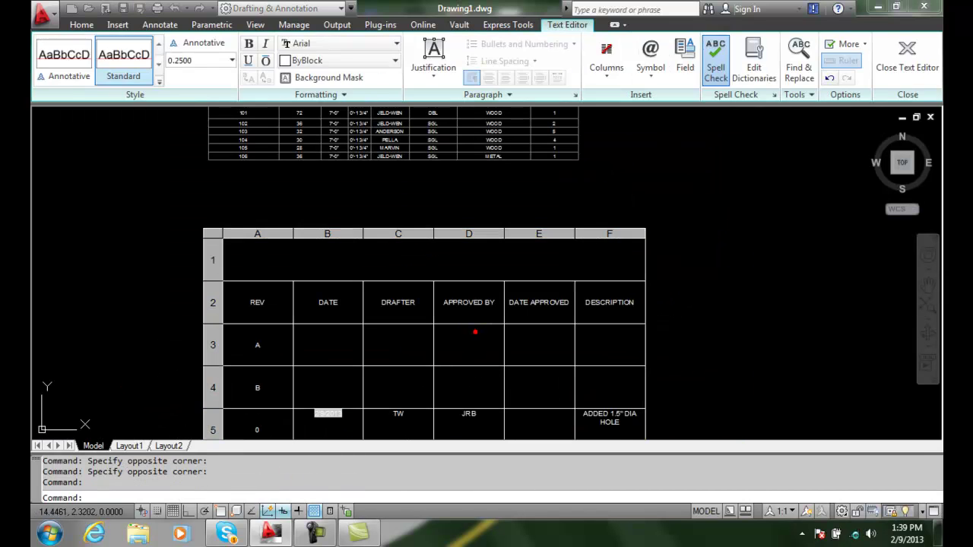
pyautogui.press('Escape')
pyautogui.press('Escape')
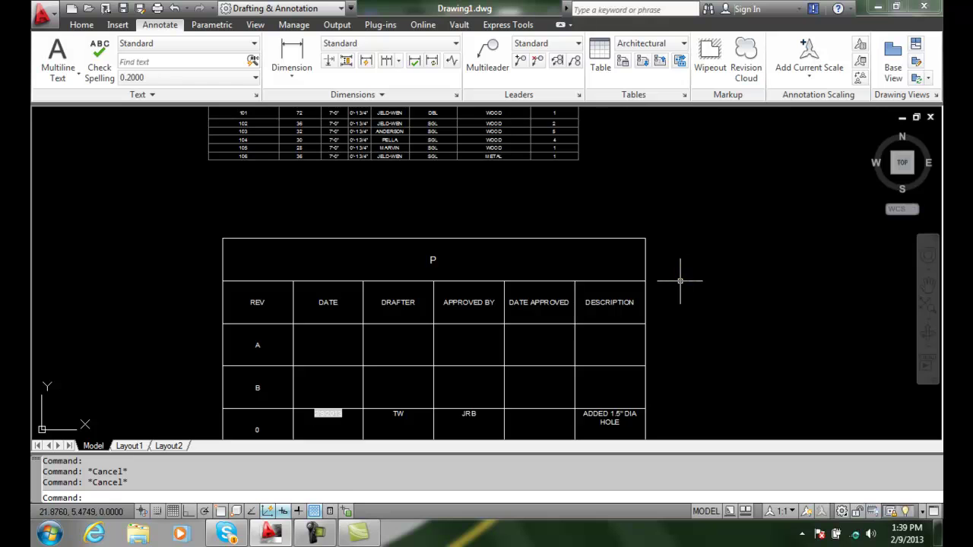
pyautogui.write('p')
pyautogui.press('Return')
pyautogui.moveTo(673, 328)
pyautogui.mouseDown()
pyautogui.moveTo(665, 261)
pyautogui.moveTo(682, 187)
pyautogui.moveTo(676, 209)
pyautogui.mouseUp()
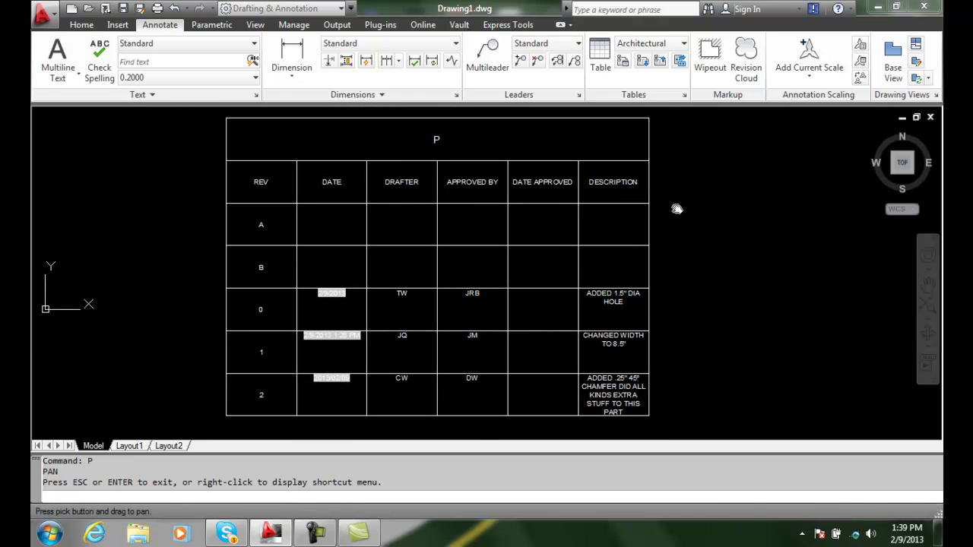
pyautogui.press('Escape')
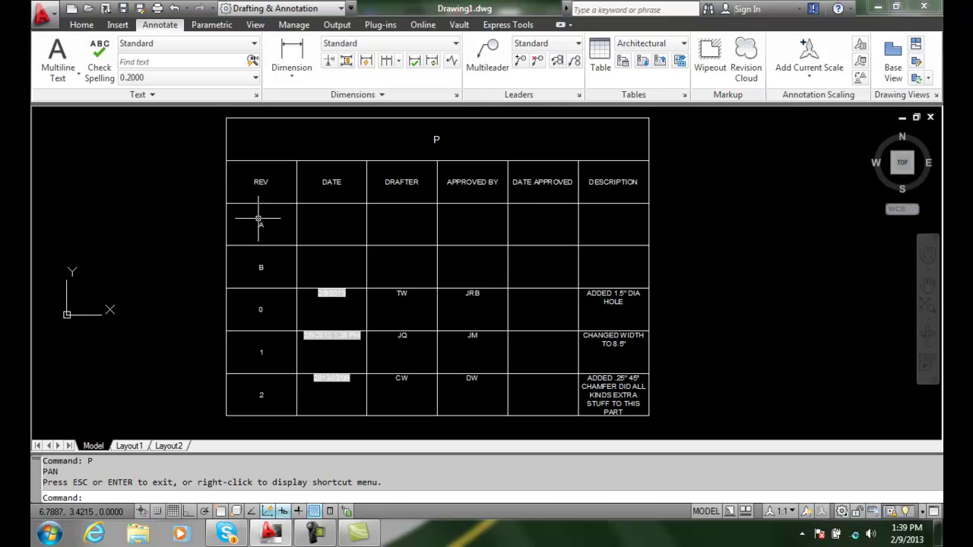
pyautogui.click(259, 184)
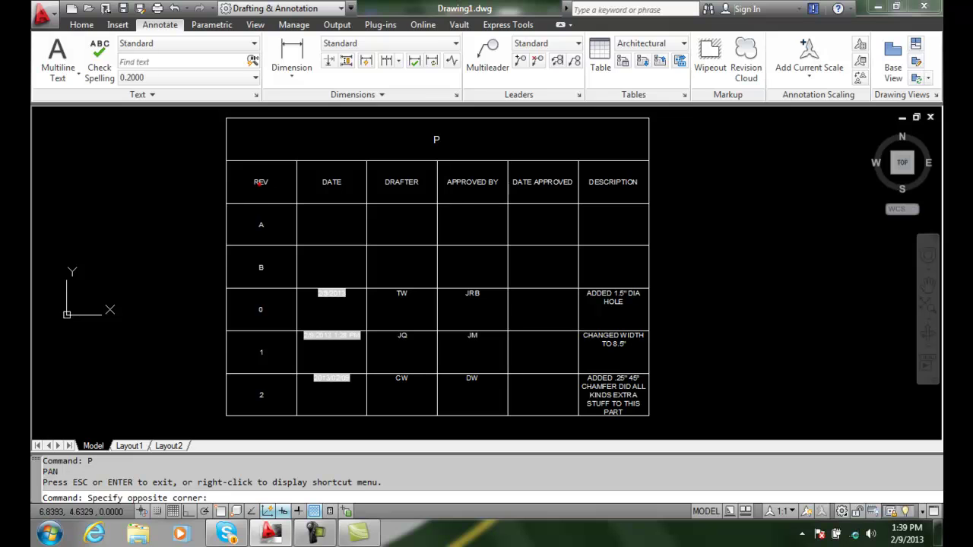
pyautogui.click(260, 182)
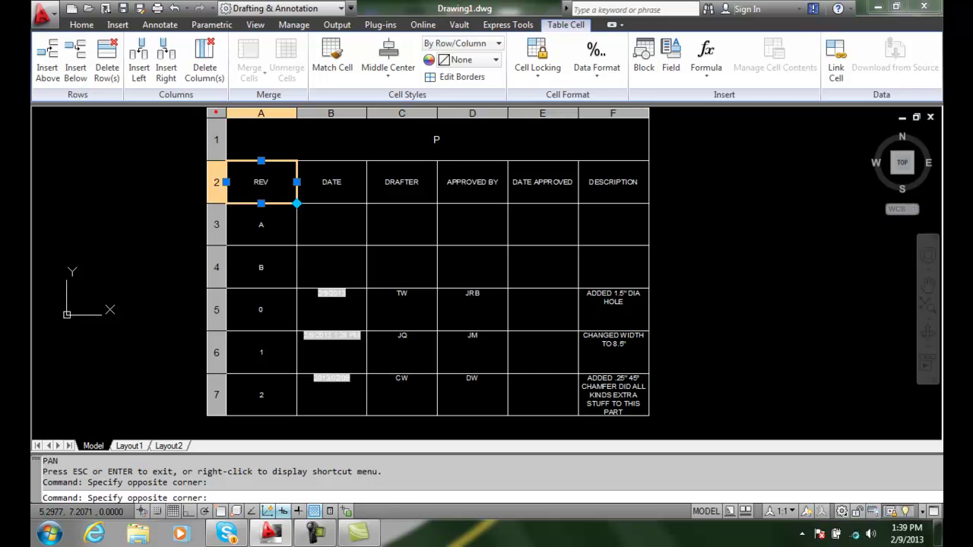
# - Select all table cells and show the Columns submenu of the shortcut menu
pyautogui.click(217, 112)
pyautogui.rightClick(217, 113)
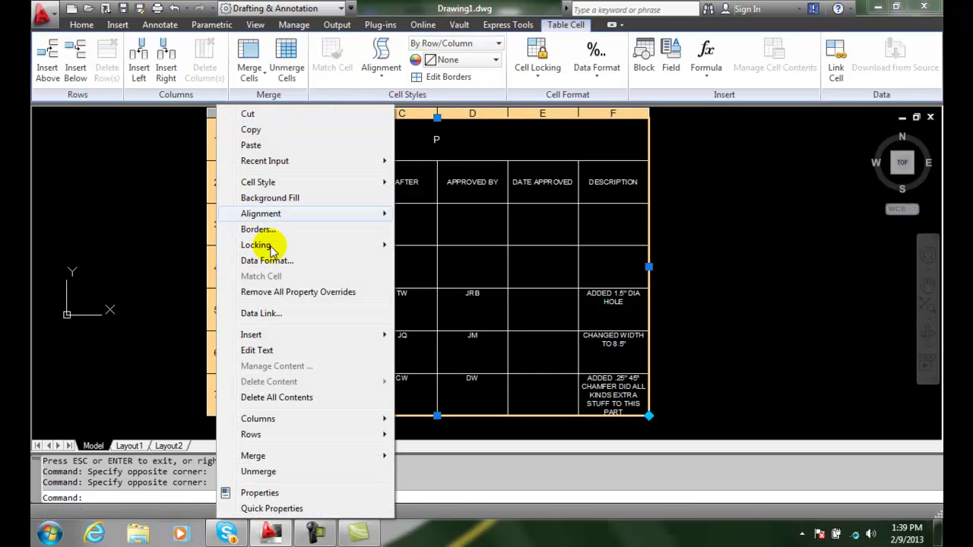
pyautogui.moveTo(267, 423)
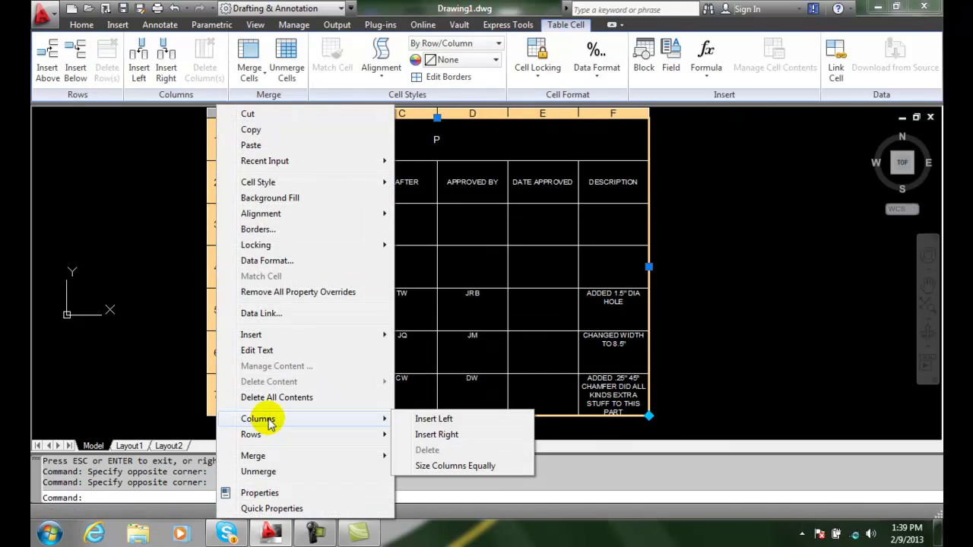